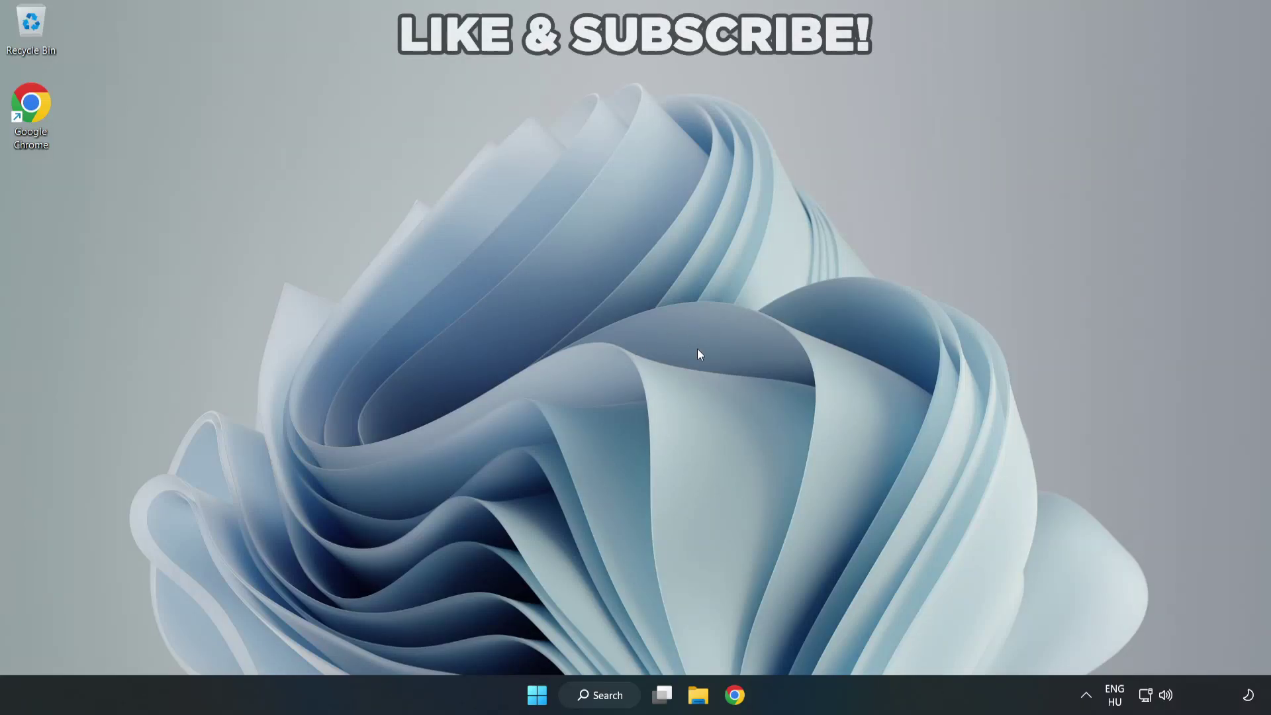
Step: Switch audio output from CABLE Input to Speakers (High Definition Audio Device) via quick settings
left_click(1167, 697)
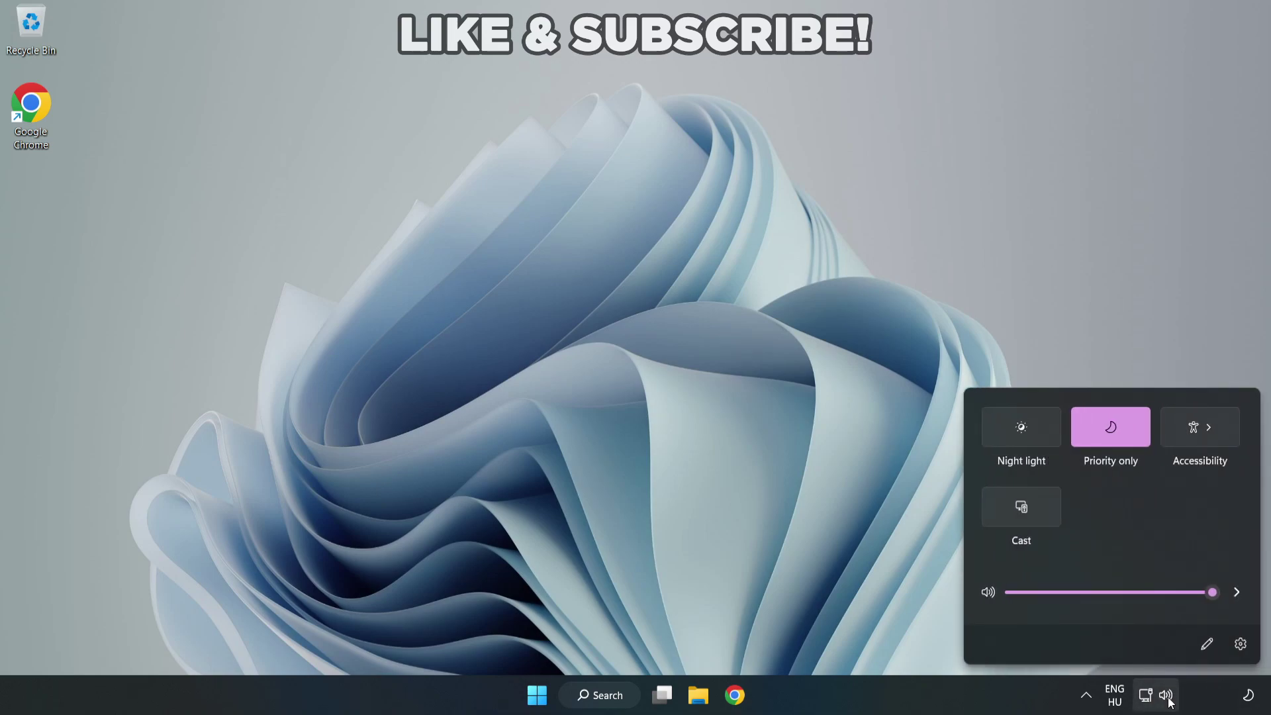
left_click(1236, 594)
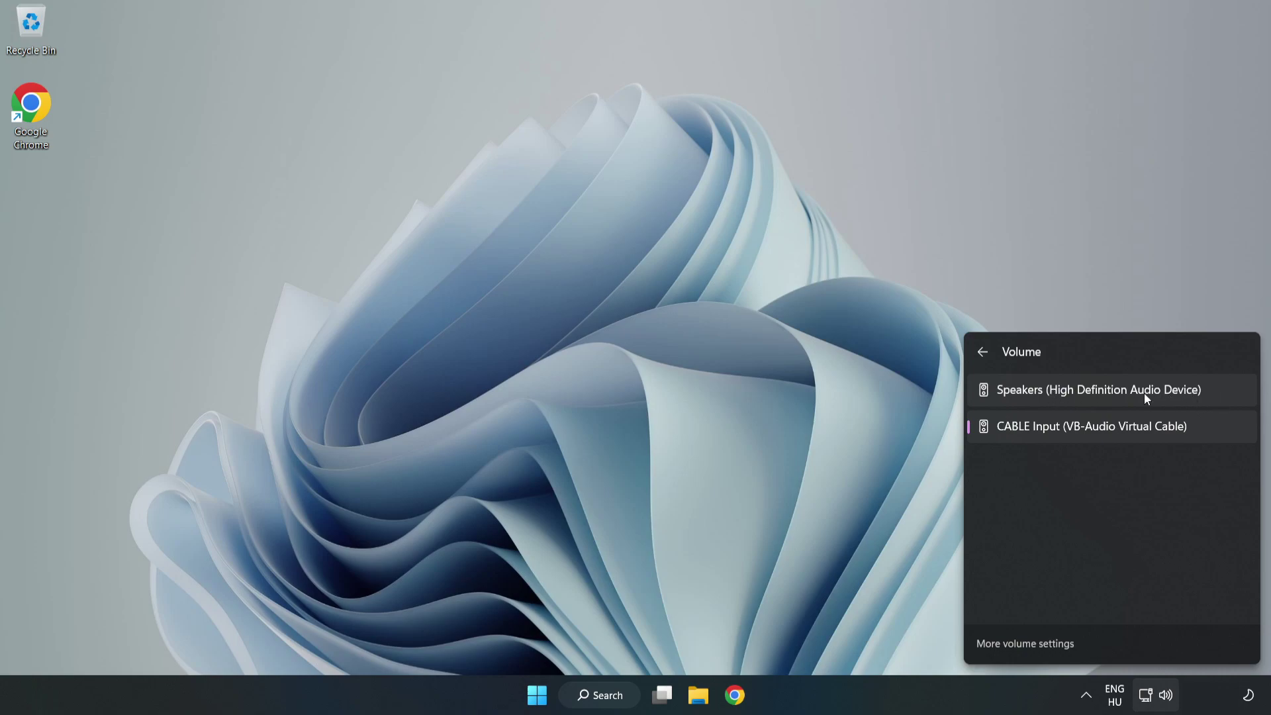
left_click(1224, 391)
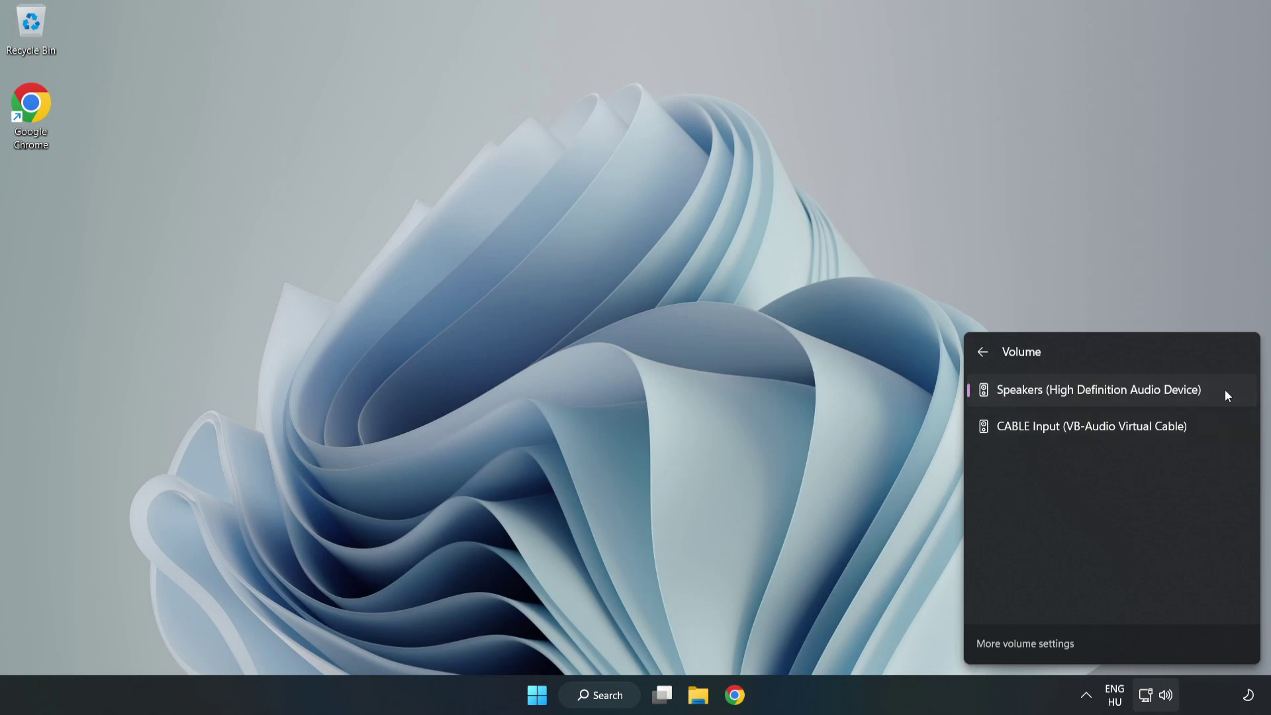
Step: Reset sound devices and app volumes to defaults in the Volume mixer, then close Settings
left_click(618, 345)
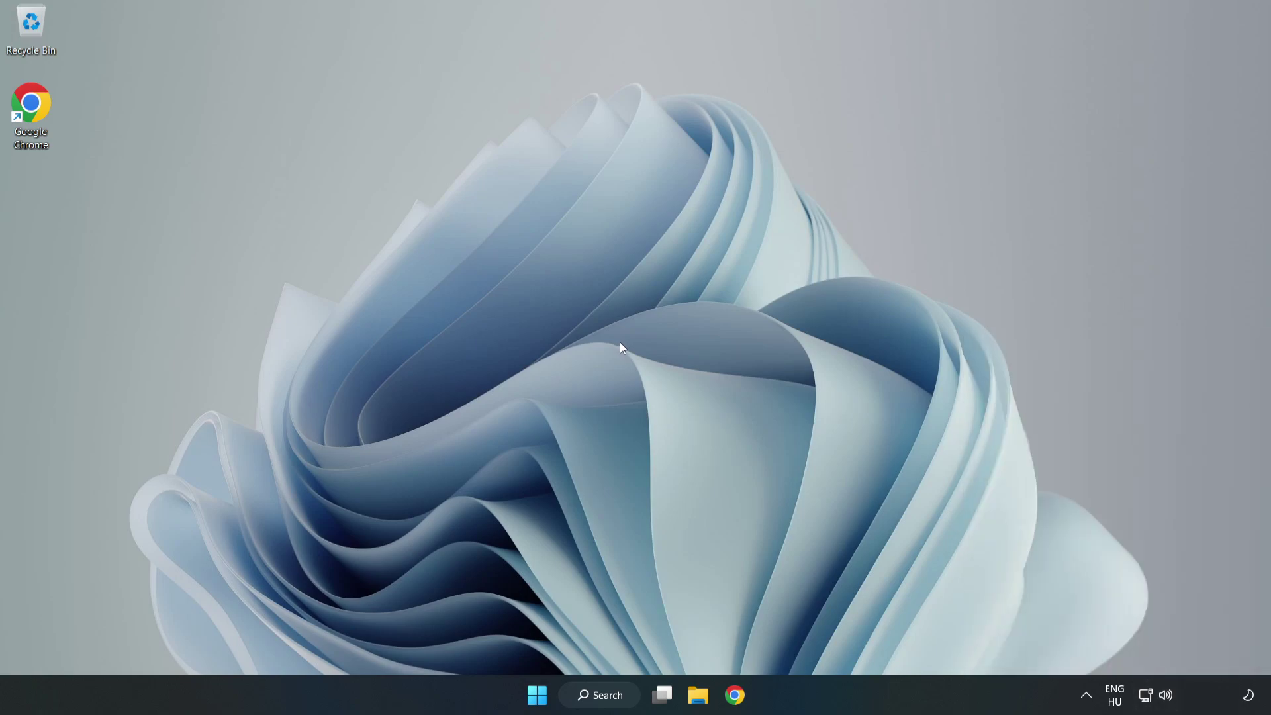
right_click(1166, 695)
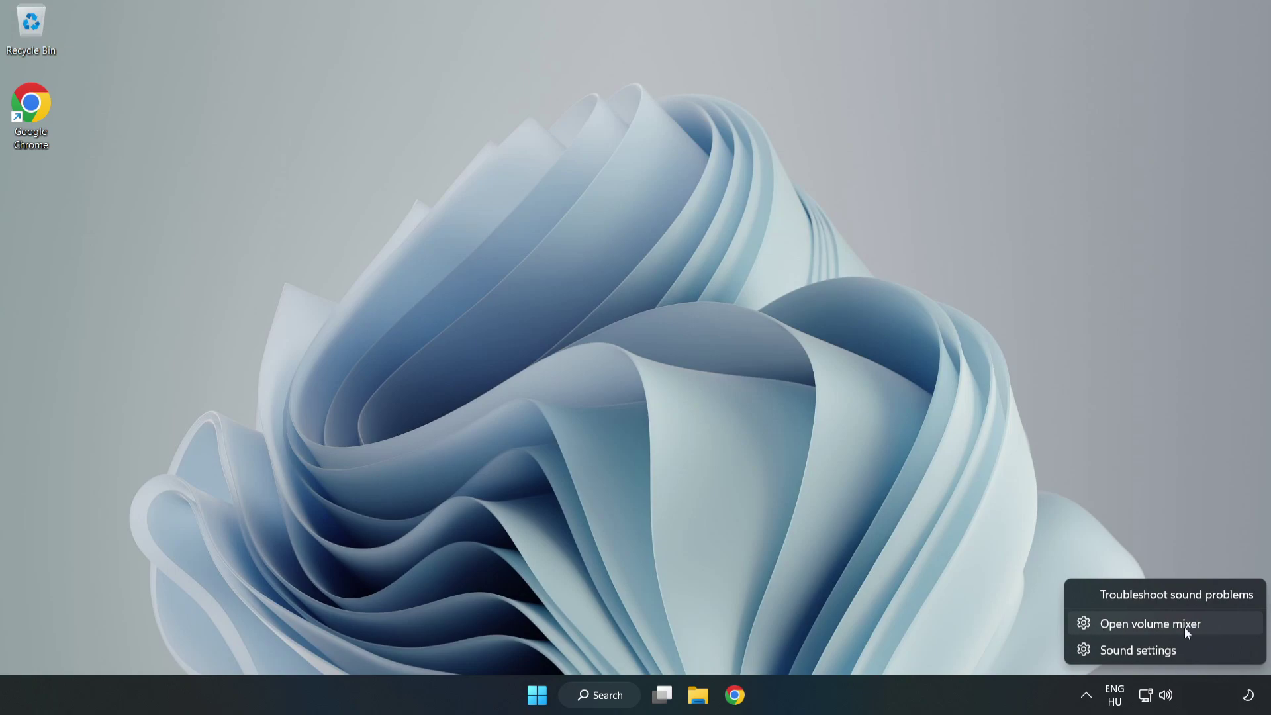
left_click(1222, 632)
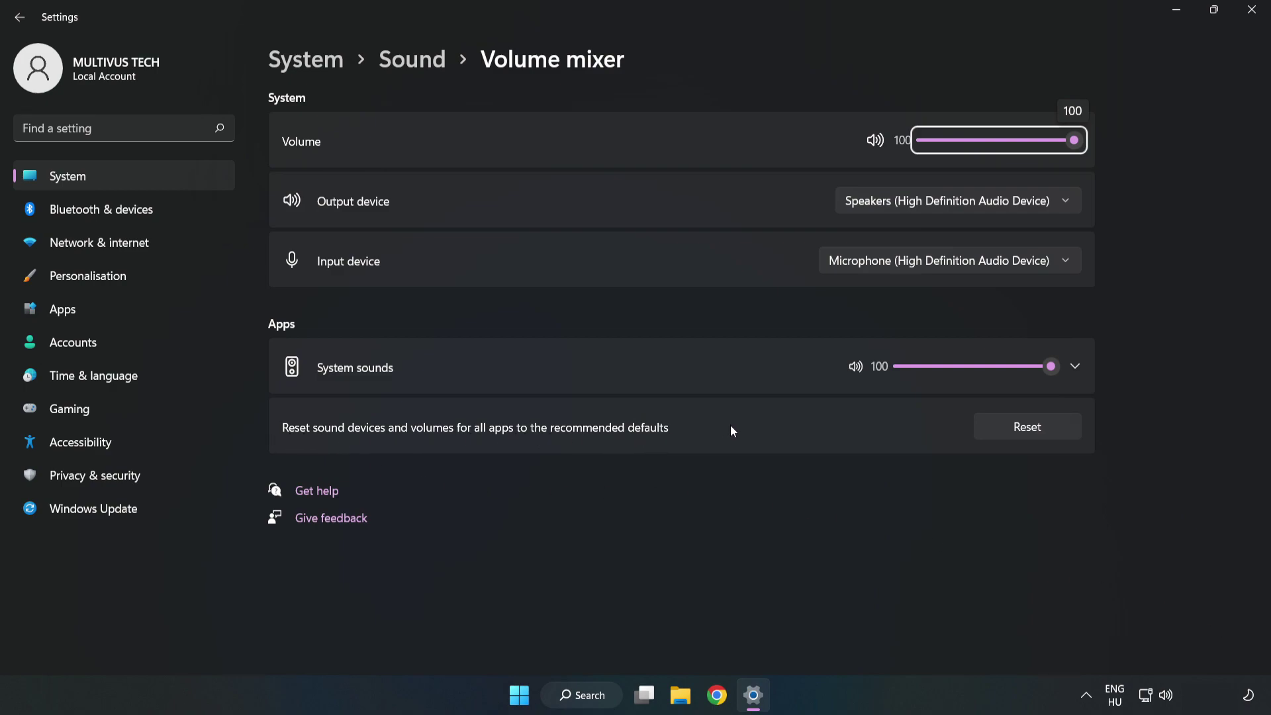
left_click(1043, 437)
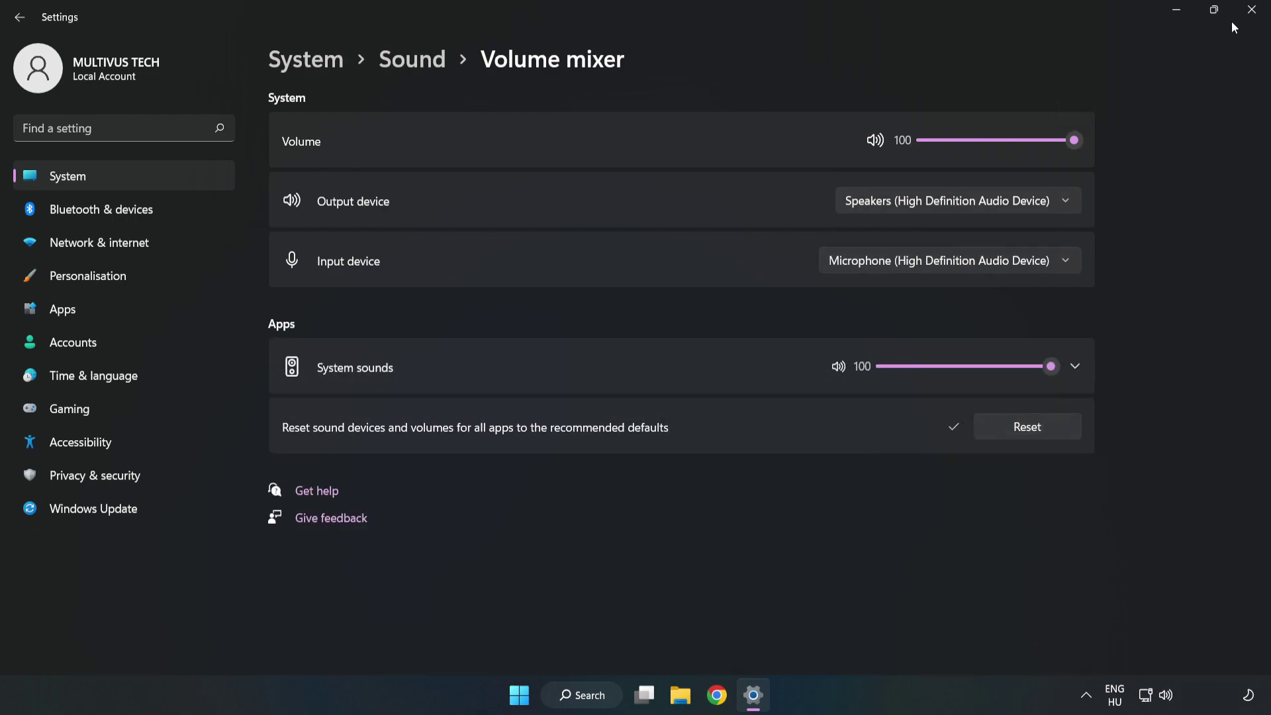
left_click(1250, 18)
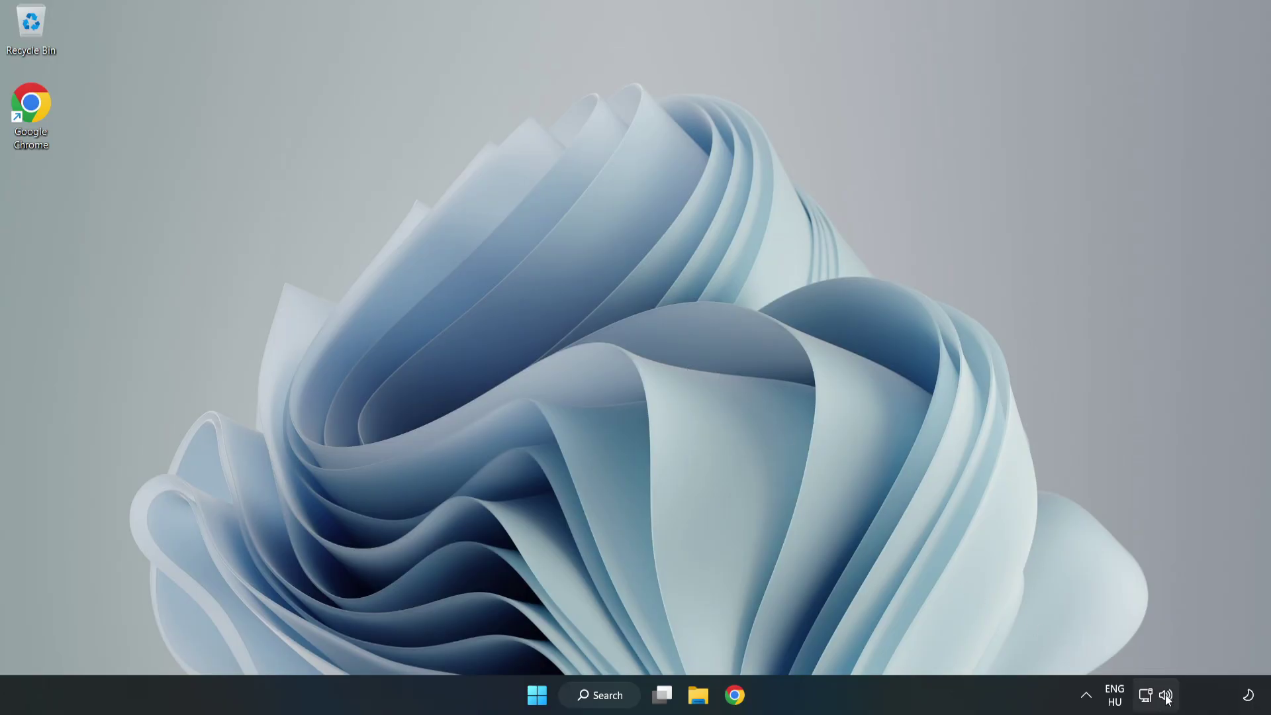
Step: Open Sound settings from the volume icon and scroll down to the Advanced section
right_click(1166, 696)
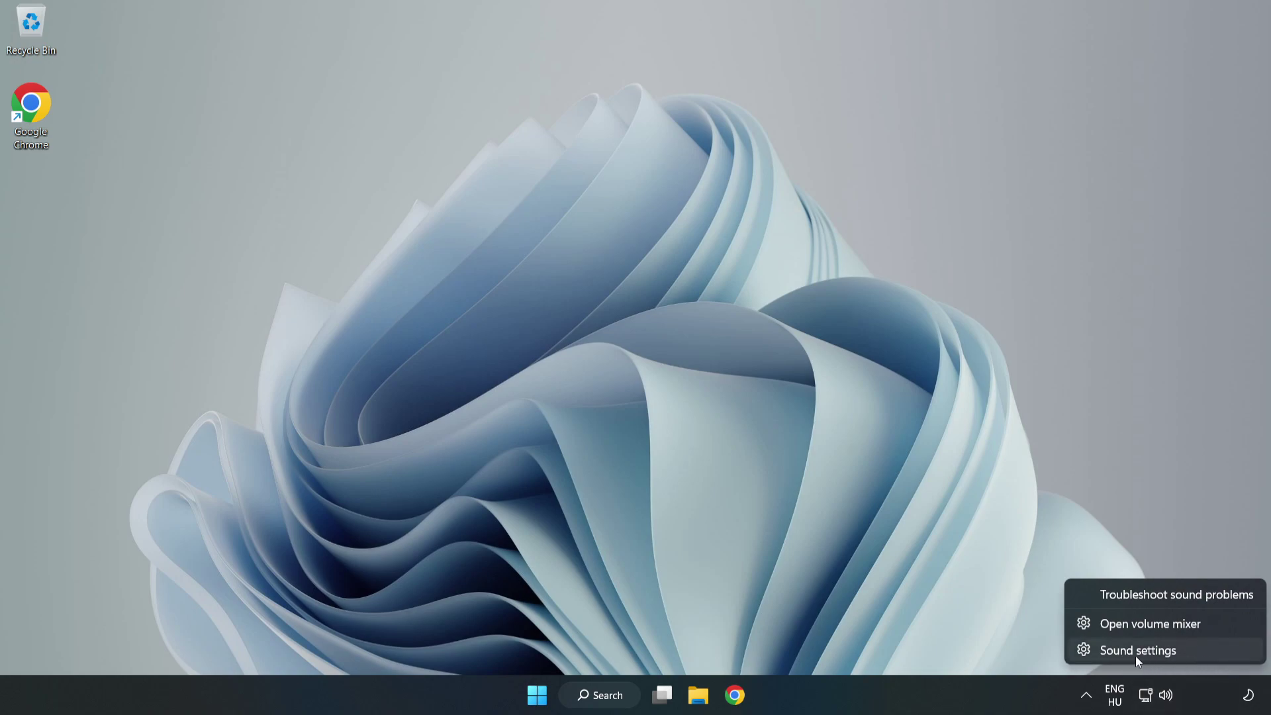
left_click(1186, 658)
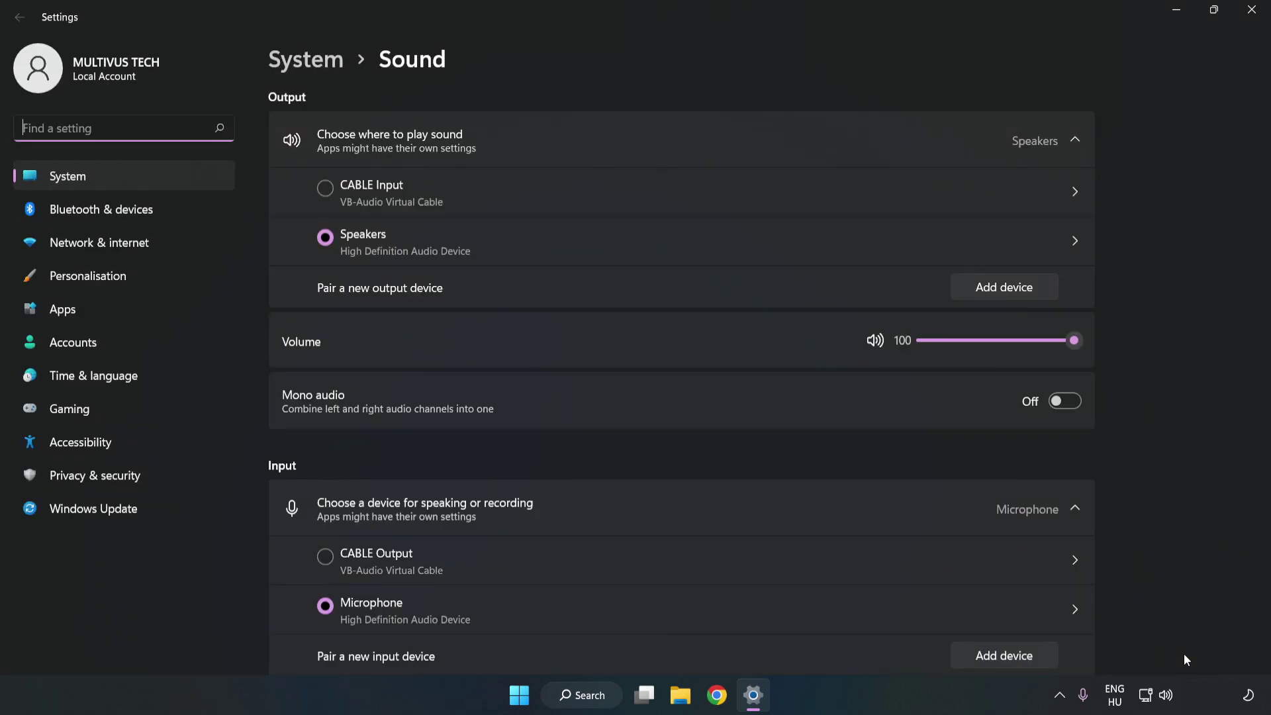
left_click(1075, 341)
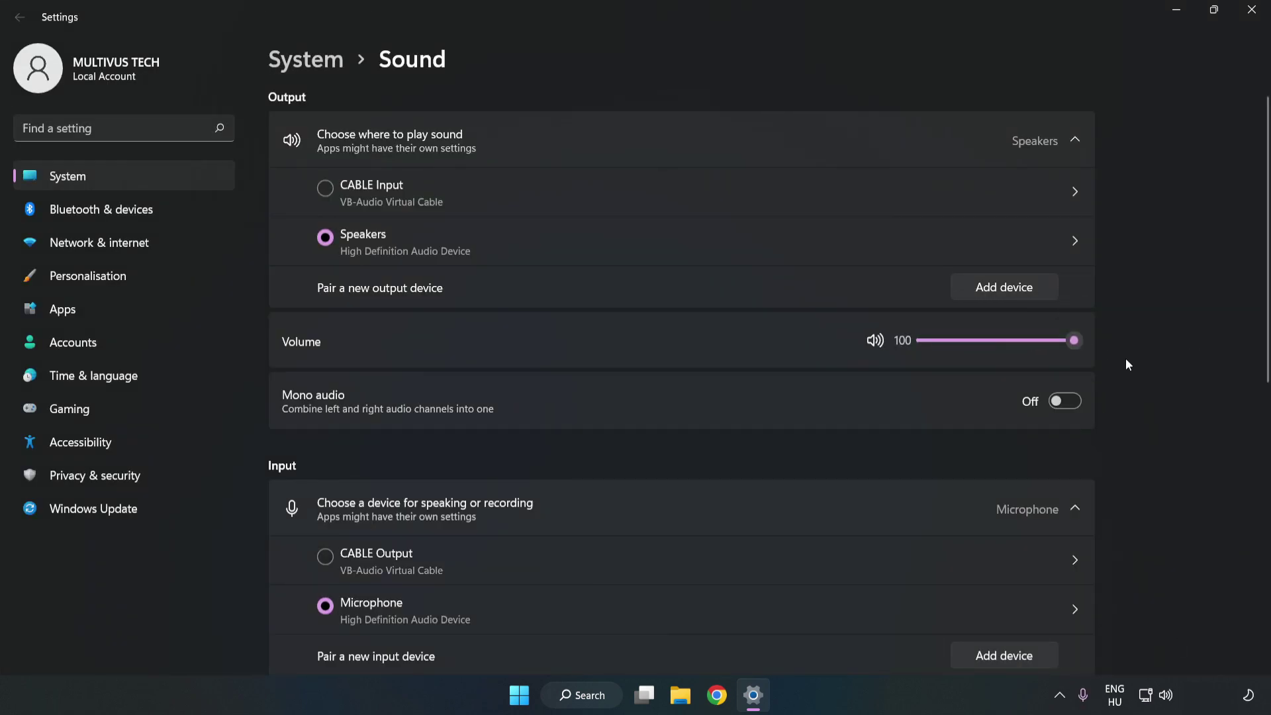
scroll(1238, 318, "down", 5)
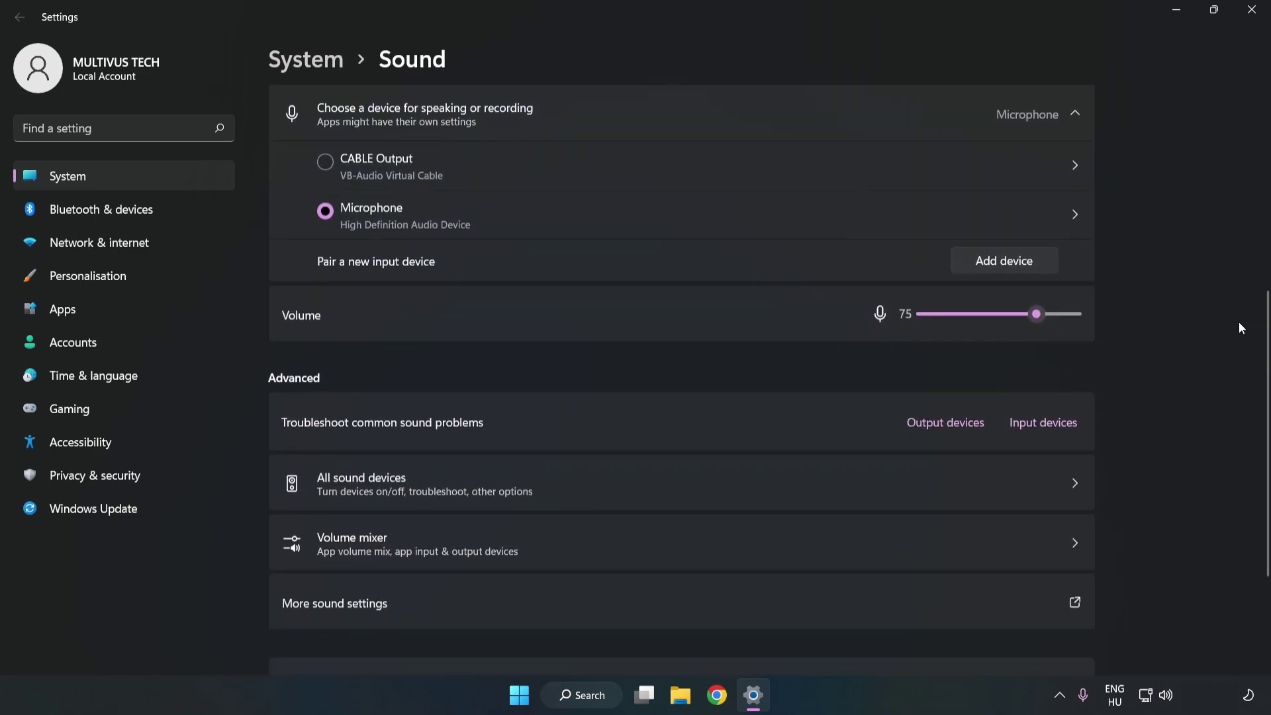
scroll(1240, 327, "down", 1)
scroll(1239, 331, "down", 2)
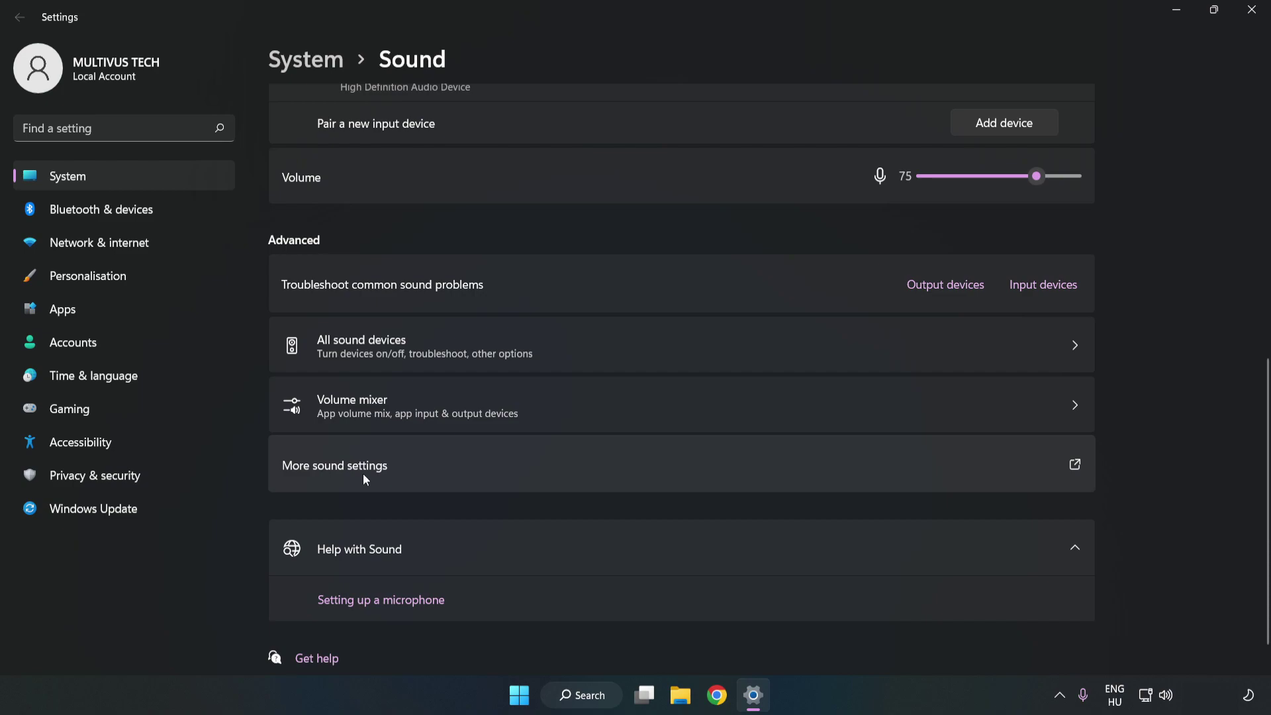
Step: Open the classic Sound control panel and disable the CABLE Input playback device
left_click(553, 472)
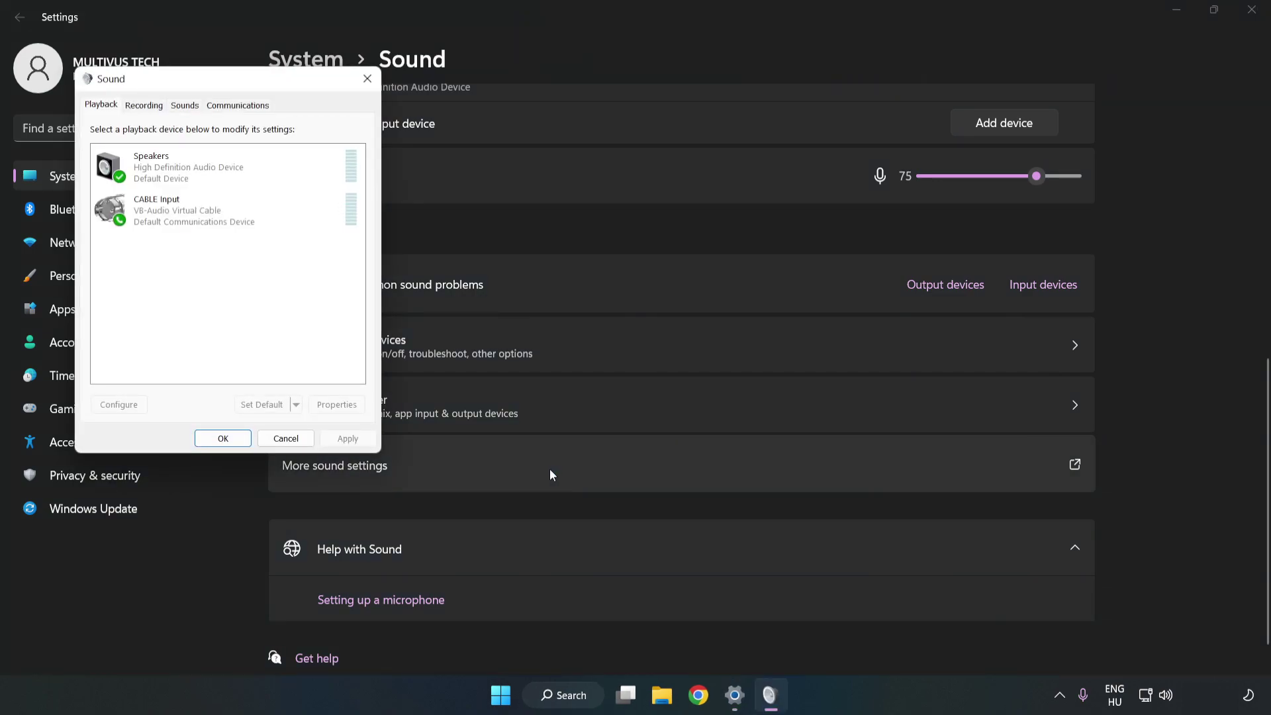
mouse_move(266, 88)
left_mouse_down()
mouse_move(447, 139)
mouse_move(657, 174)
left_mouse_up()
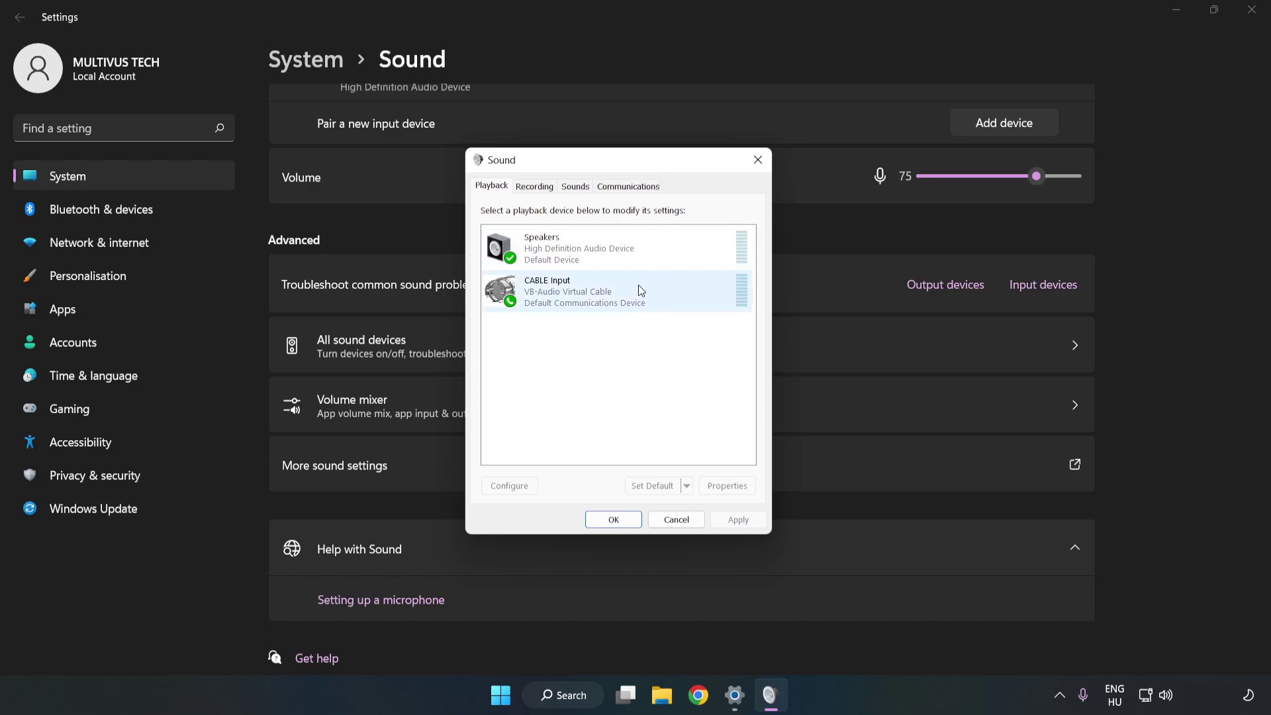
left_click(508, 291)
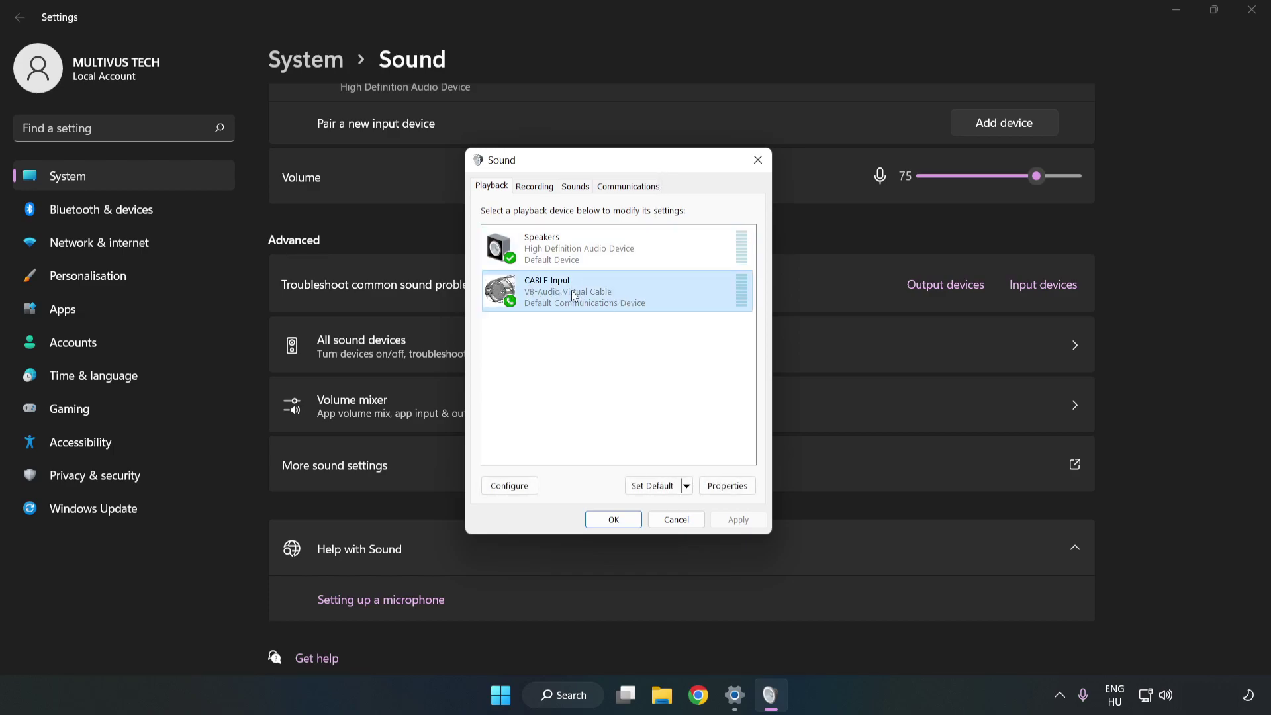
right_click(637, 295)
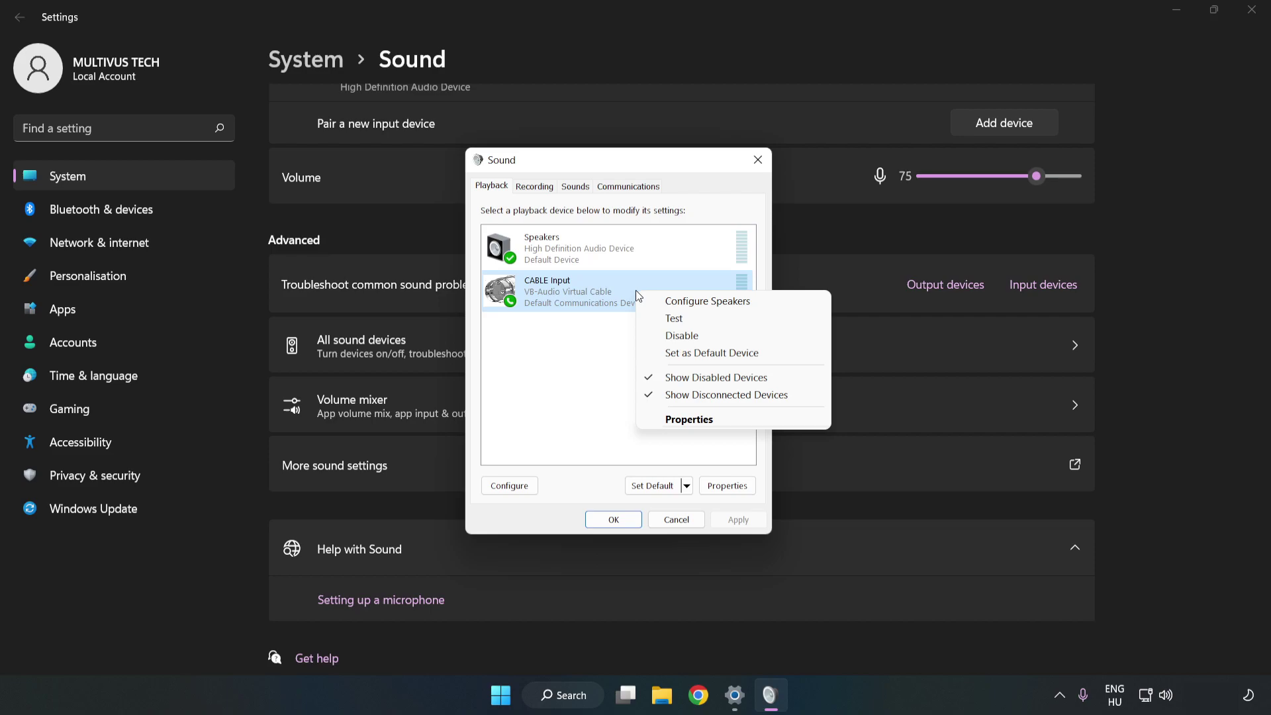
left_click(712, 343)
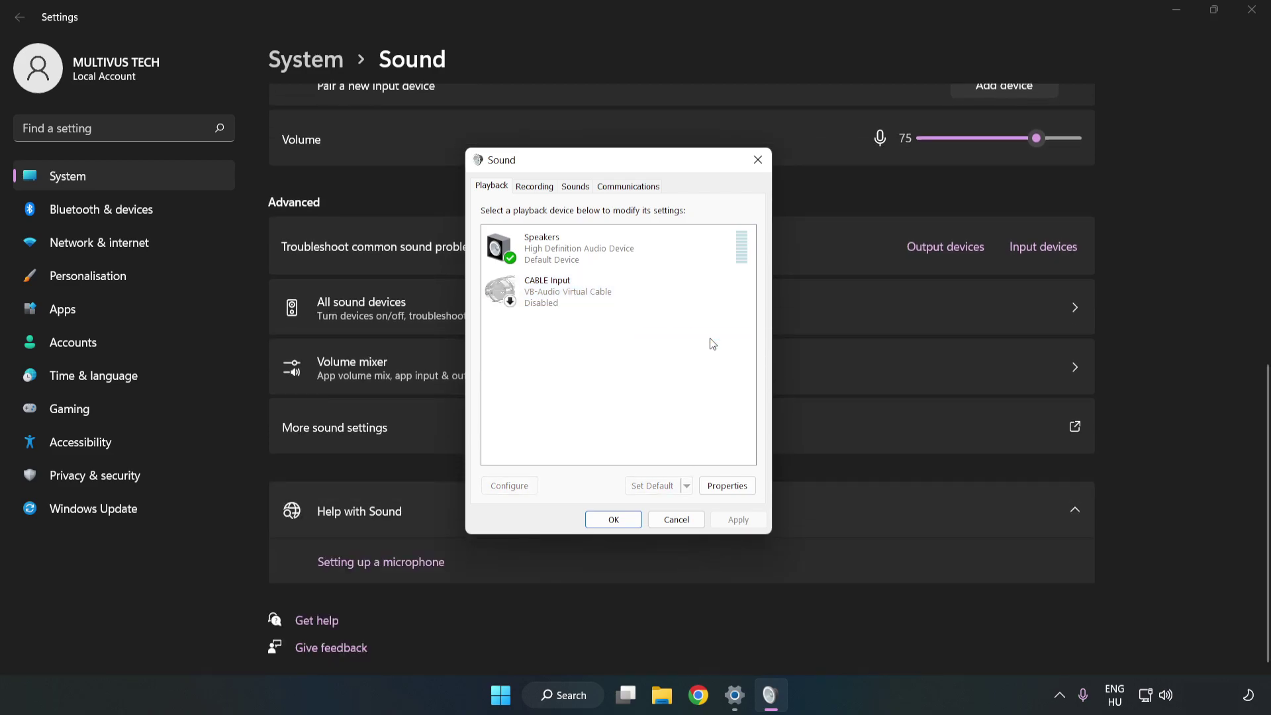
left_click(547, 268)
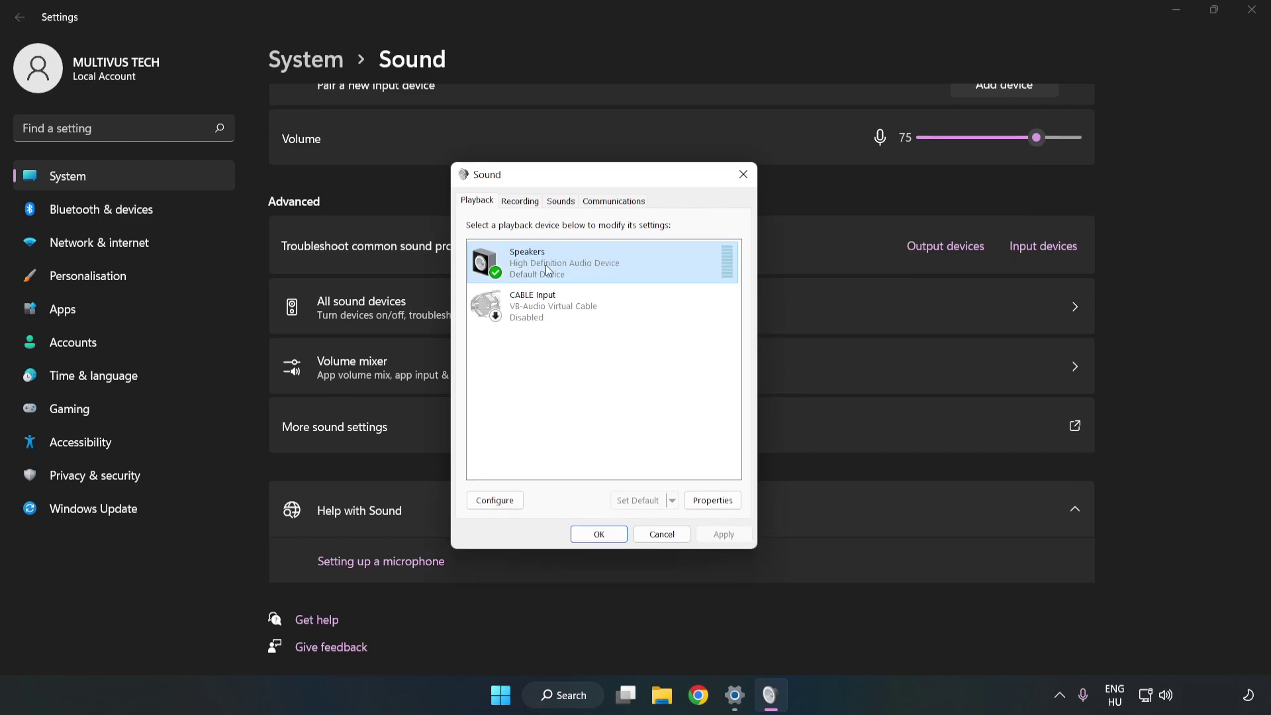
Step: Configure Speakers as 7.1 Surround, keeping all optional and full-range speakers
right_click(649, 262)
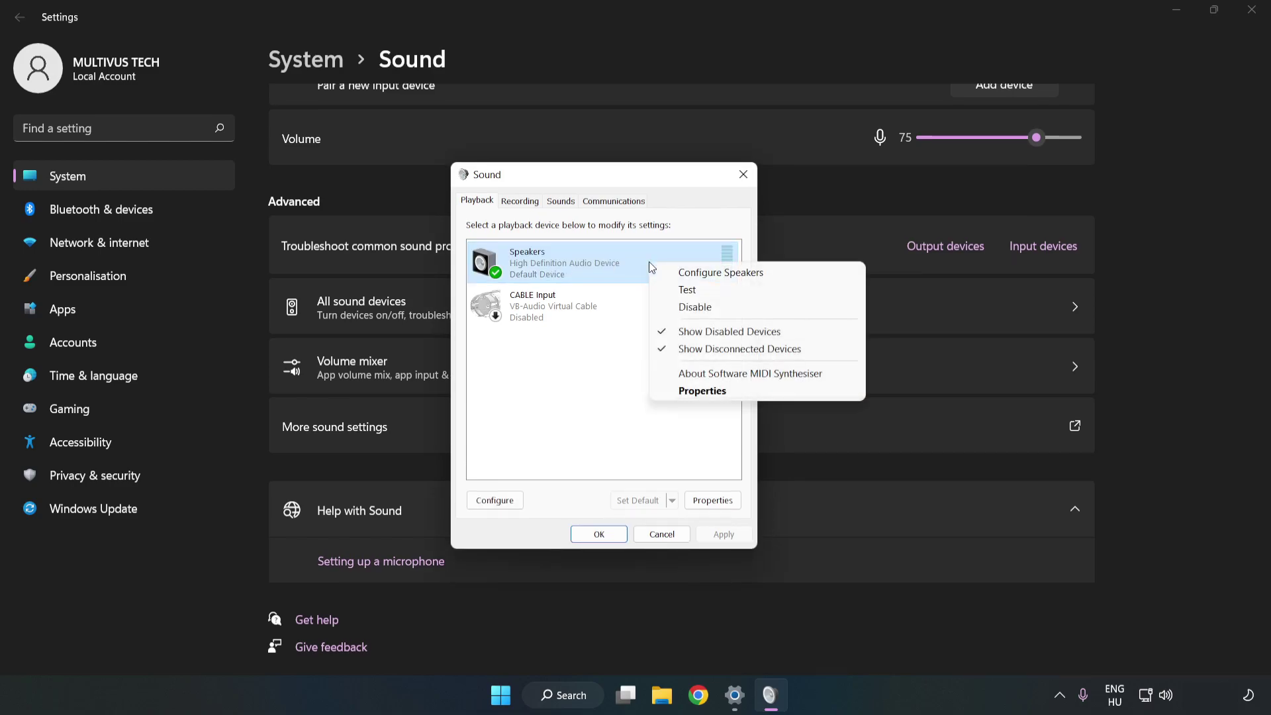
left_click(721, 272)
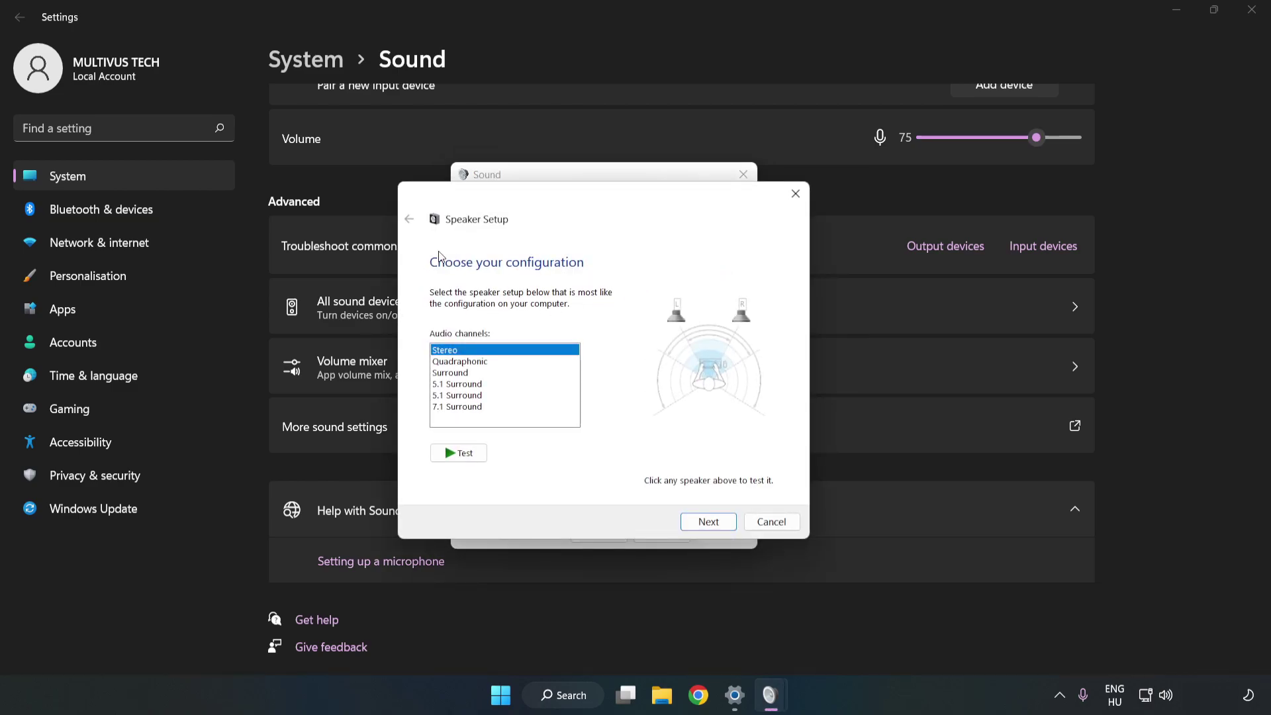
left_click(469, 362)
left_click(468, 409)
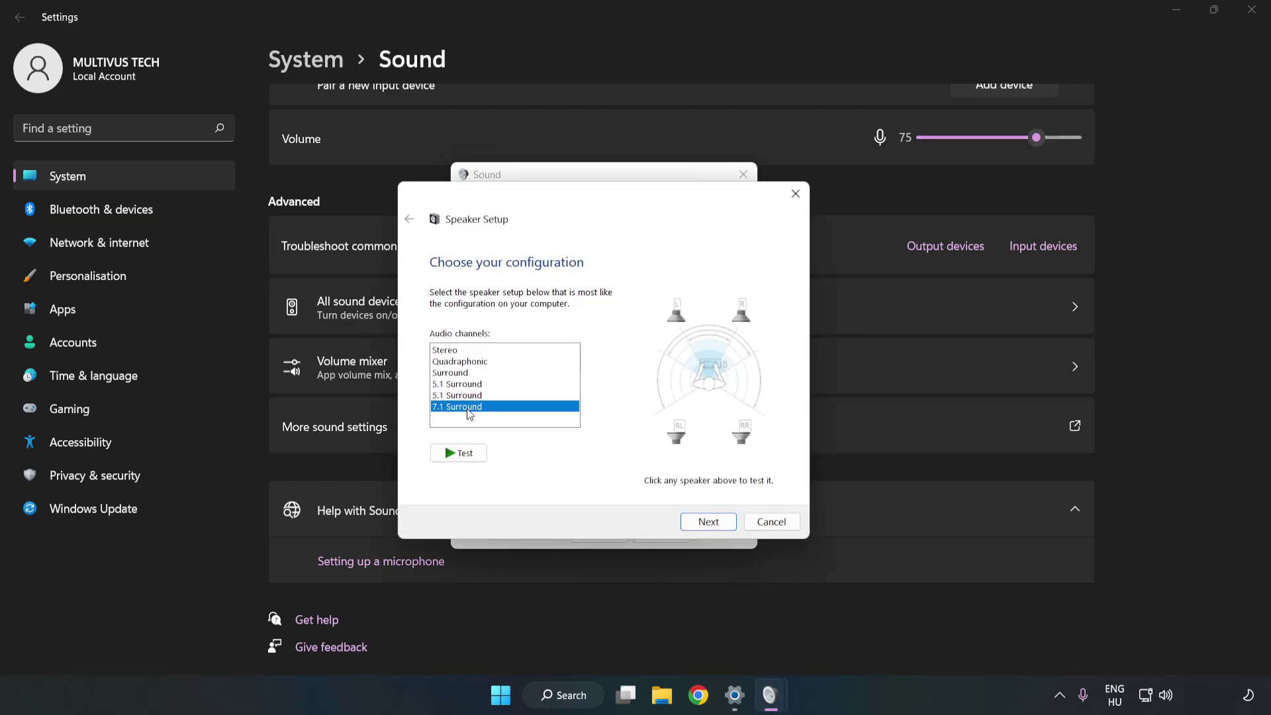
left_click(707, 522)
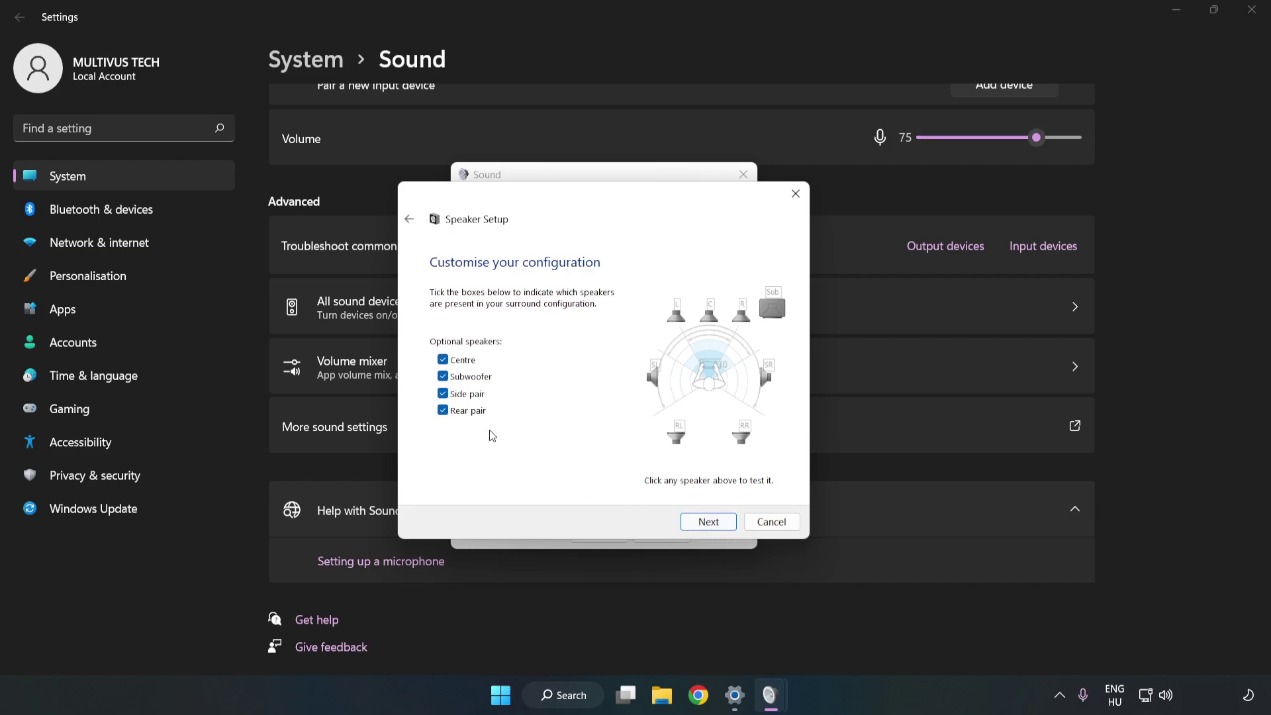
left_click(706, 523)
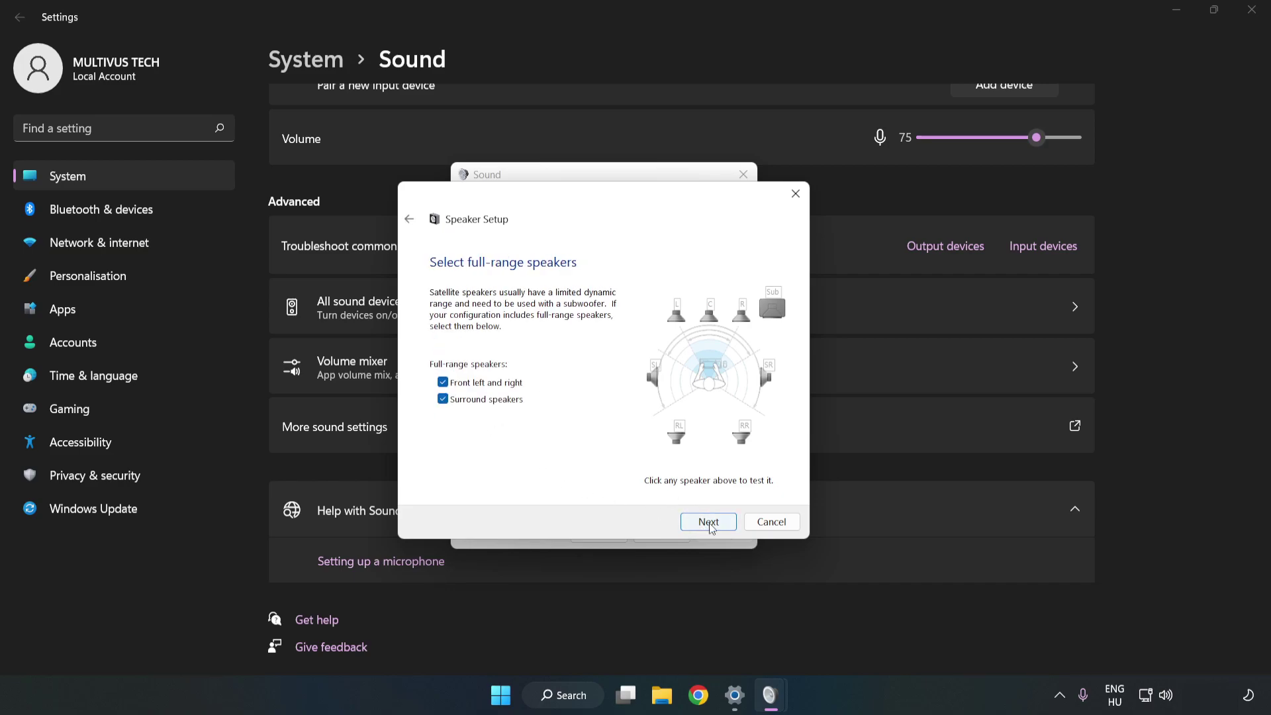
left_click(710, 525)
left_click(709, 523)
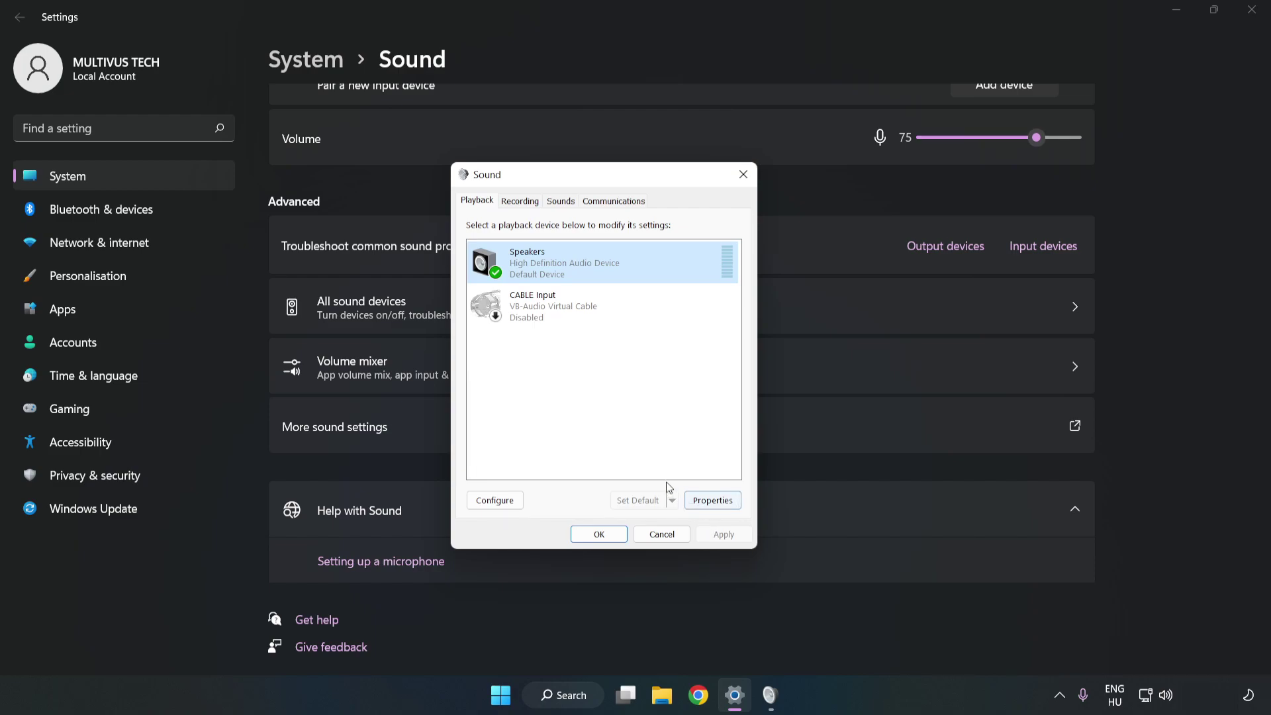
Step: Disable all enhancements in the Speakers properties
left_click(722, 508)
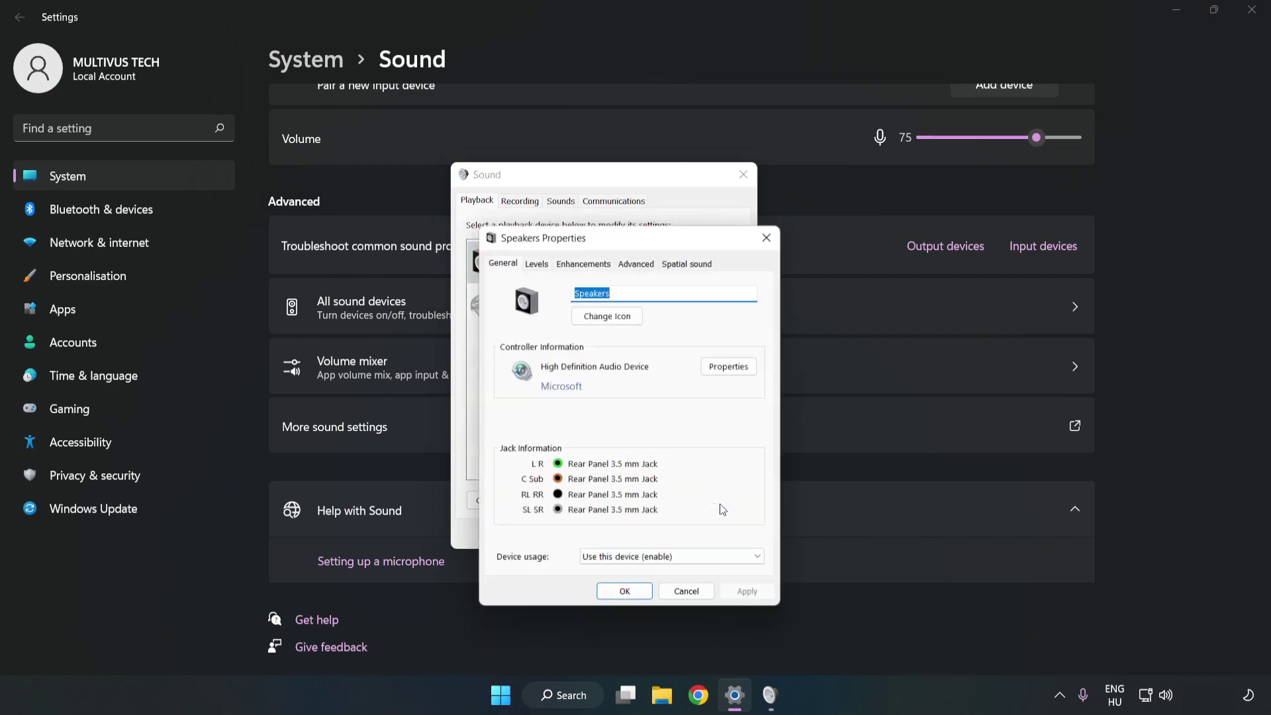
left_click_drag(630, 241, 603, 181)
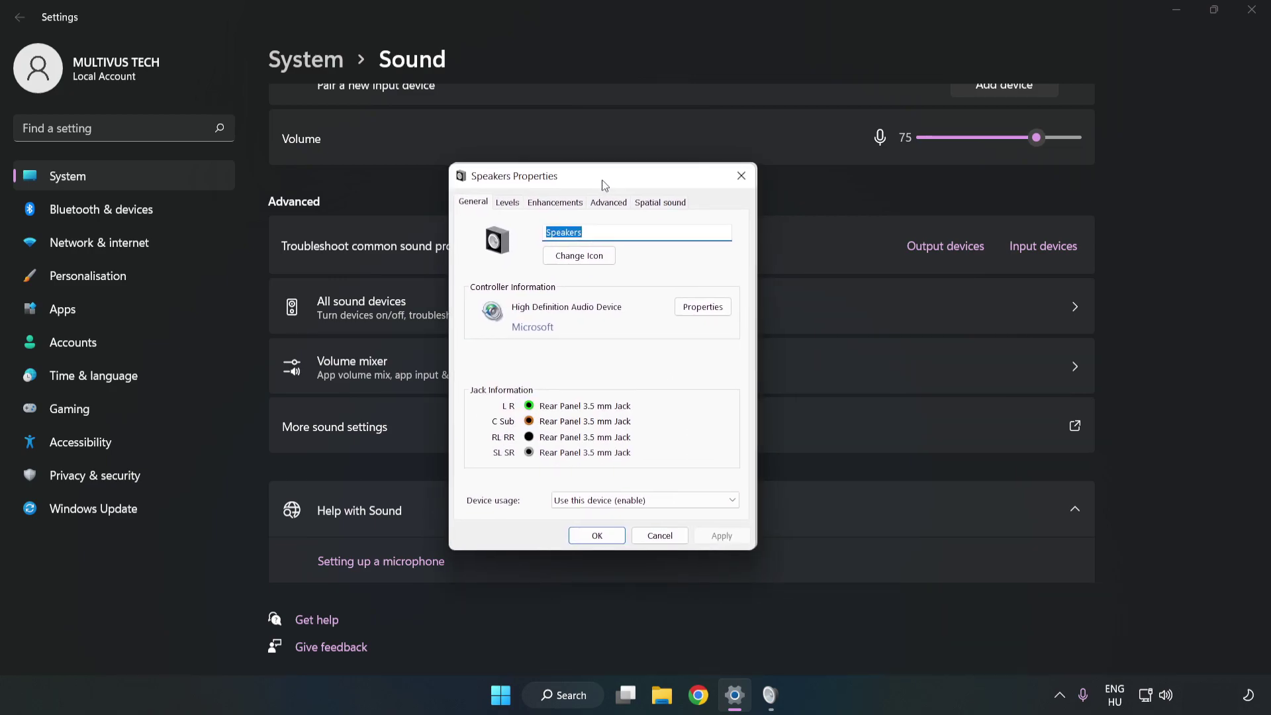
left_click(555, 202)
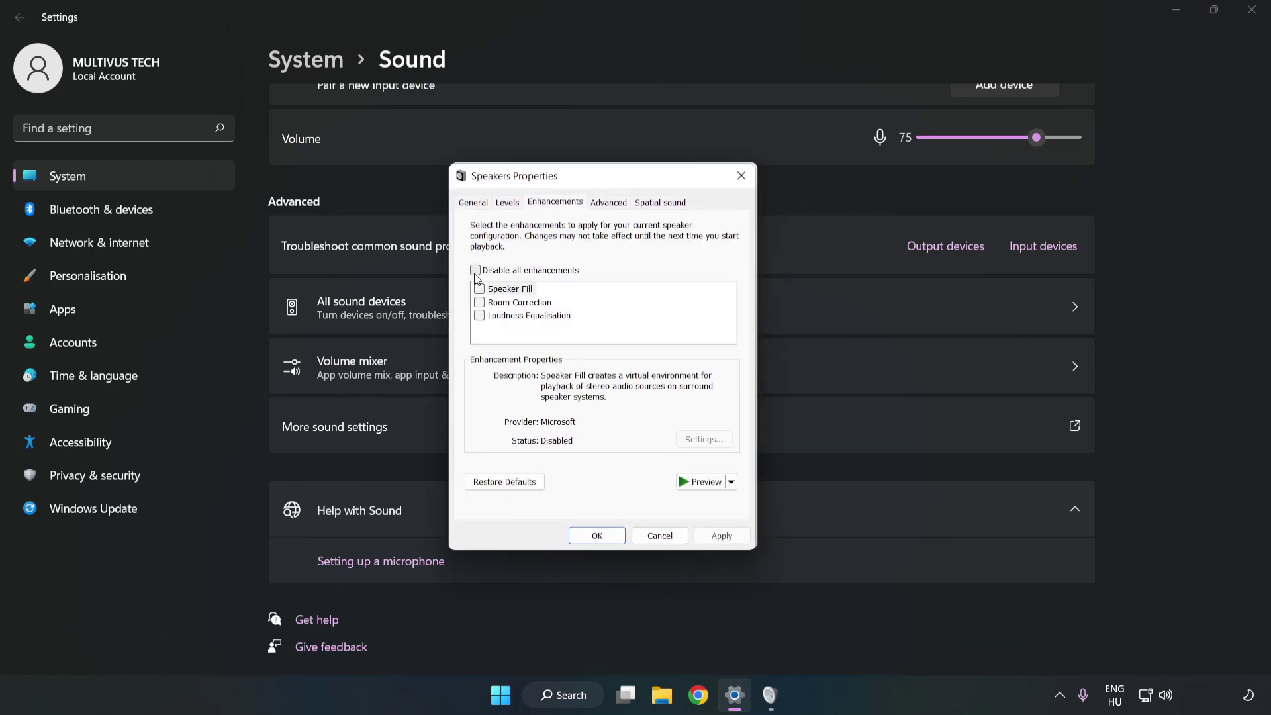
left_click(476, 271)
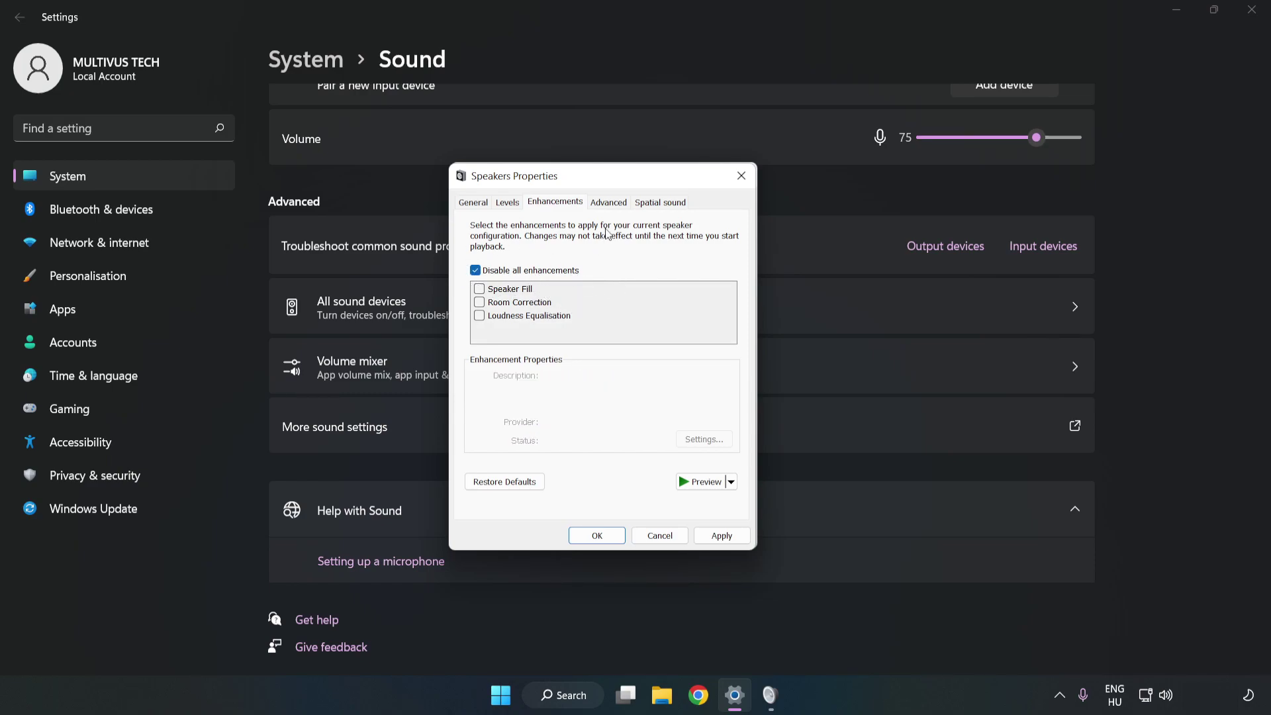
Step: Keep the 16 bit, 48000 Hz DVD Quality format, apply, and close the Sound dialogs
left_click(608, 205)
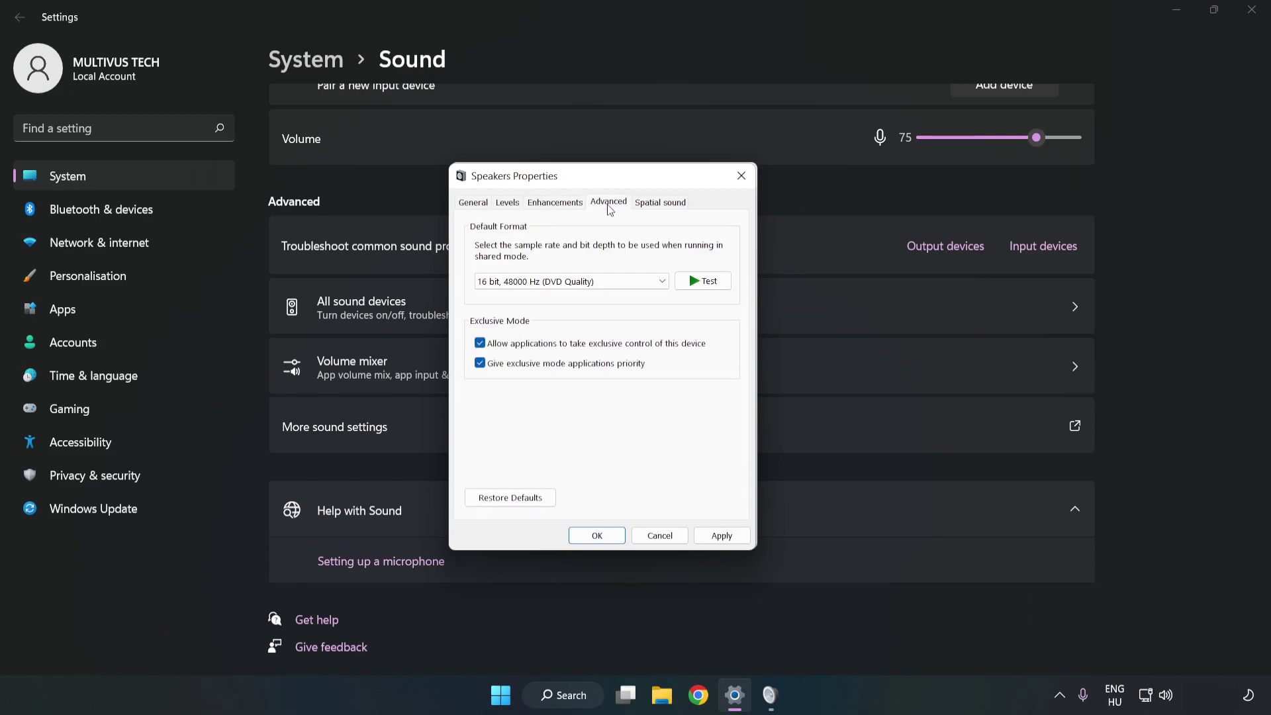
left_click(609, 281)
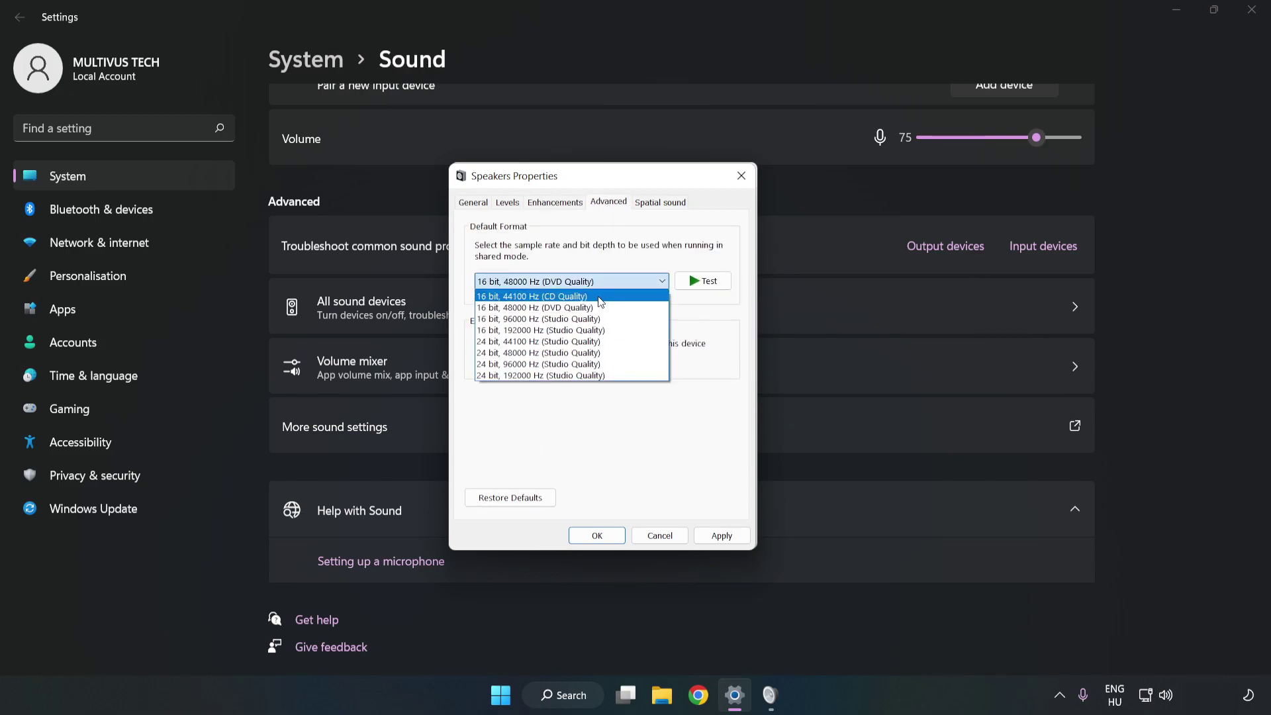
left_click(593, 308)
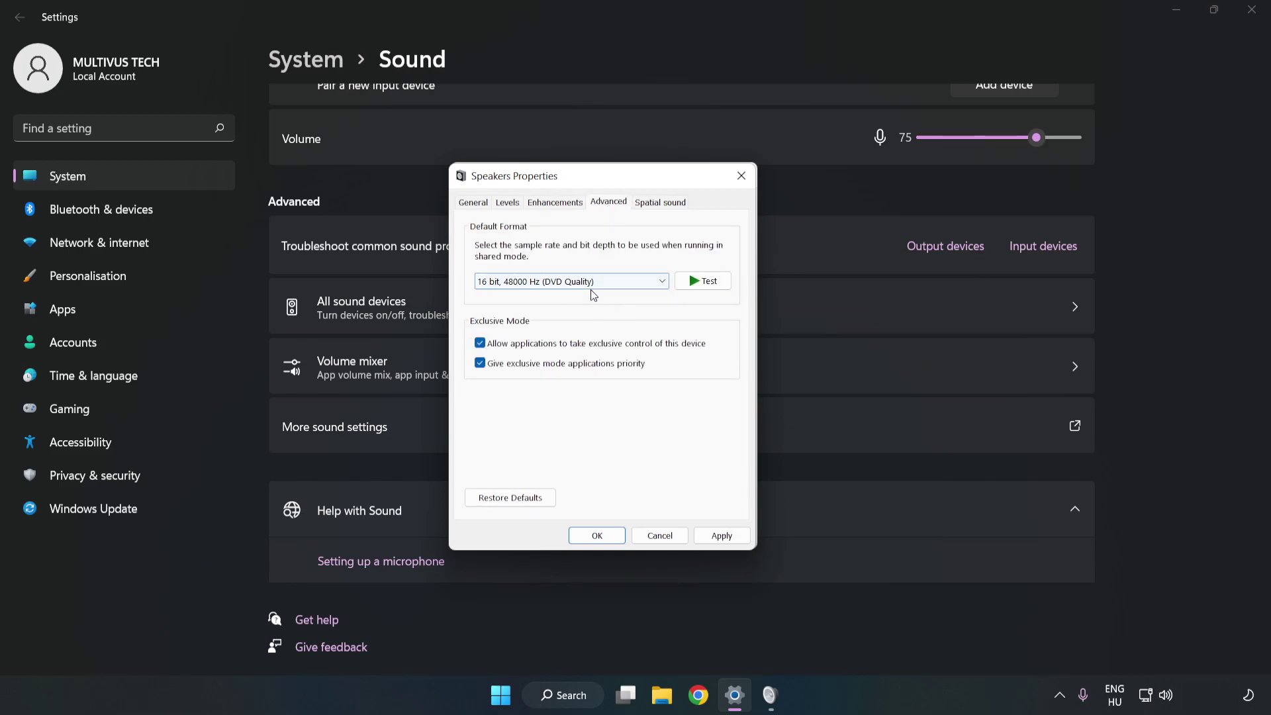
left_click(721, 536)
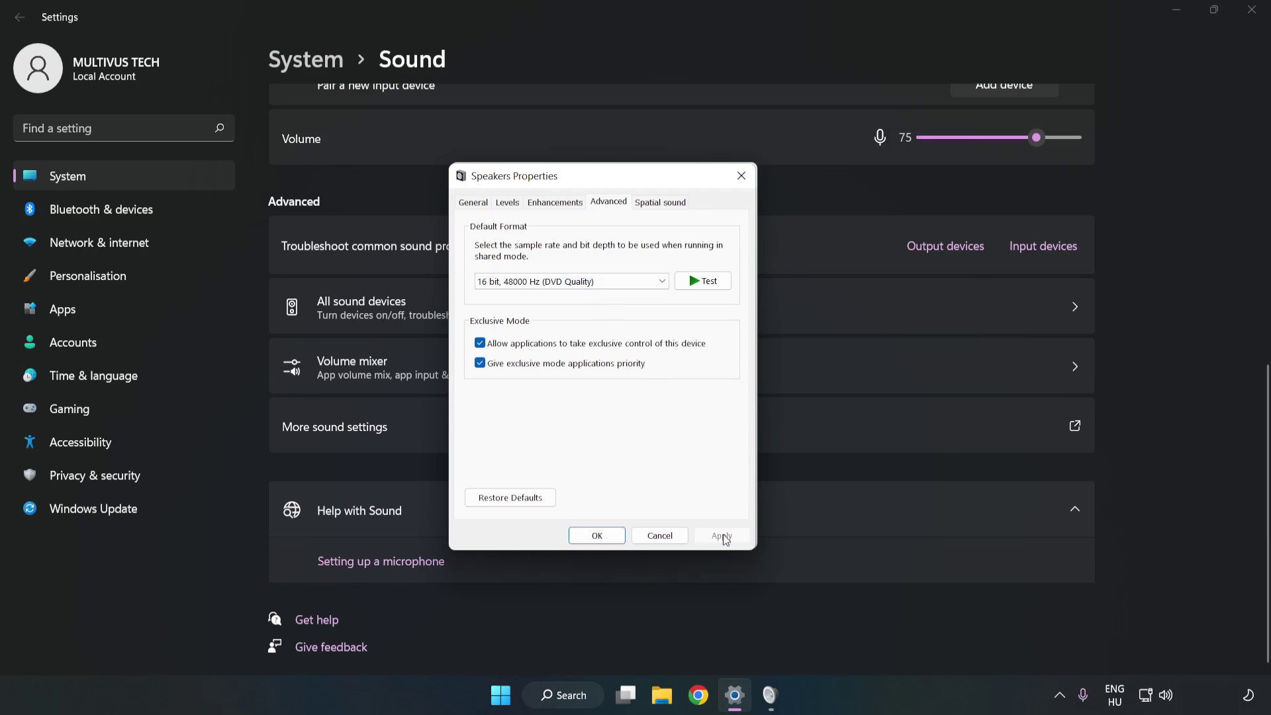
left_click(598, 537)
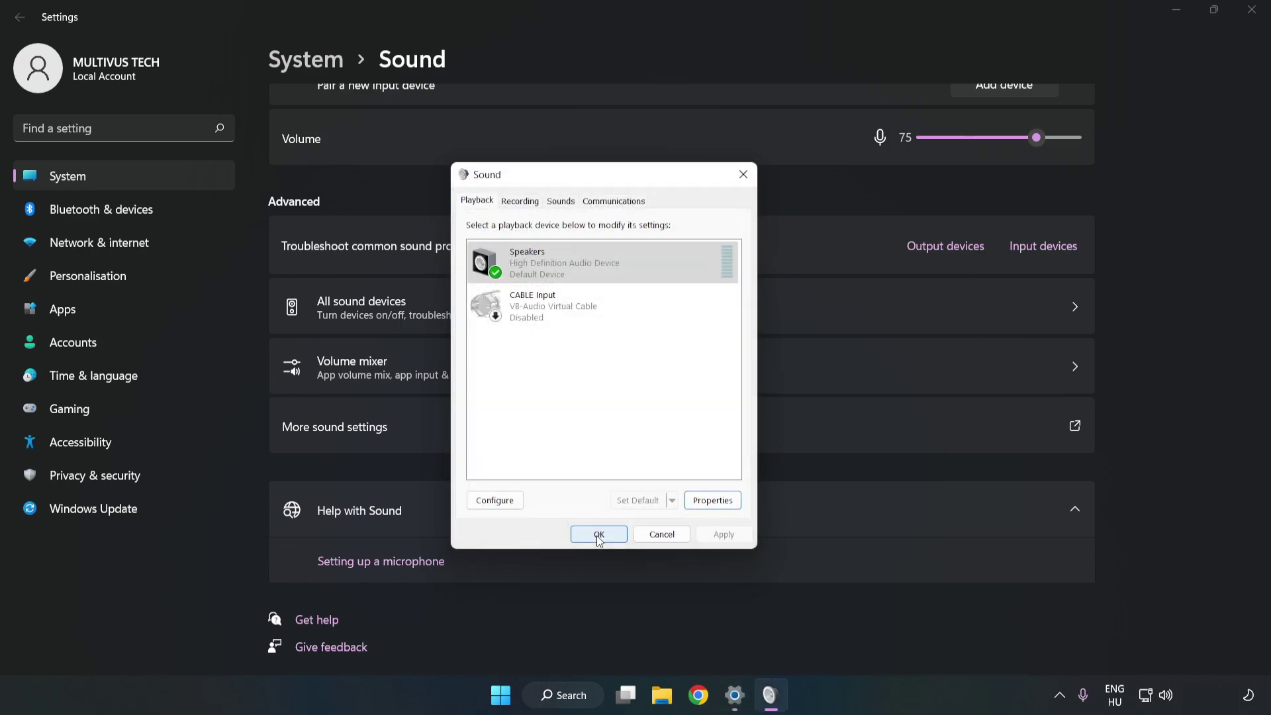
left_click(599, 536)
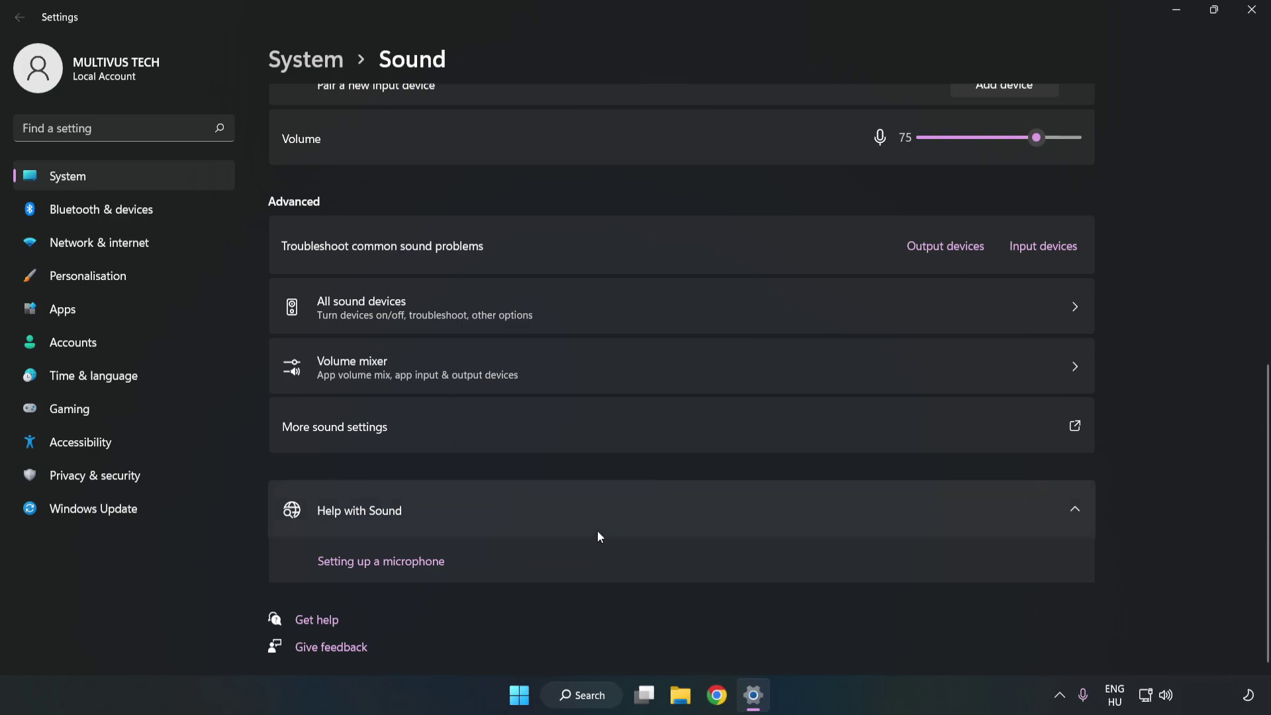
Step: Close Settings and launch Device Manager from Windows search
left_click(1252, 9)
left_click(537, 695)
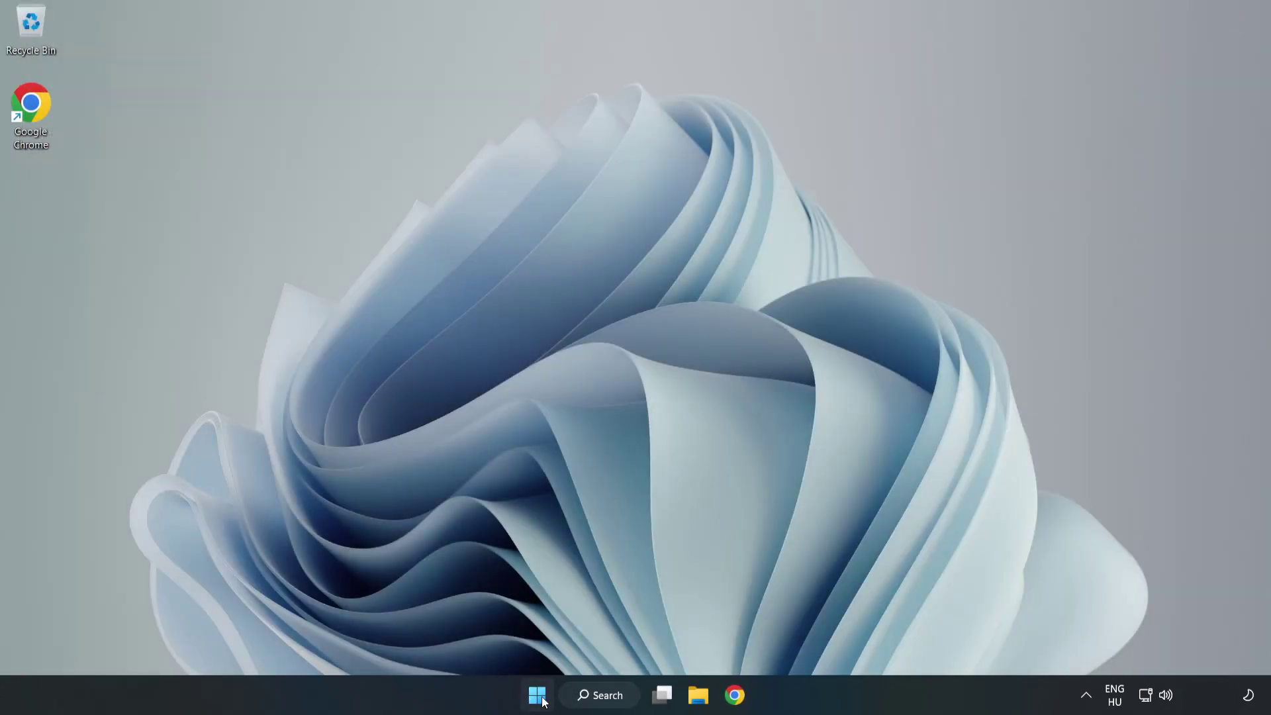
left_click(848, 644)
left_click(626, 696)
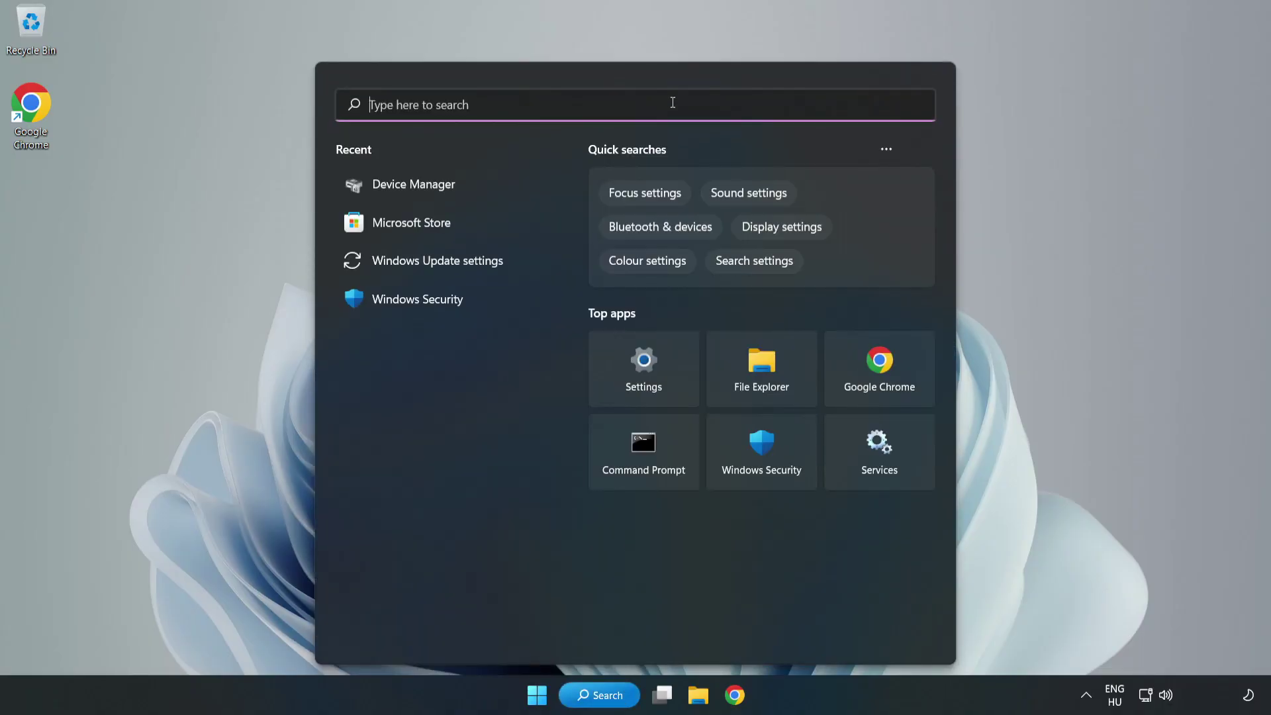
type("device mag")
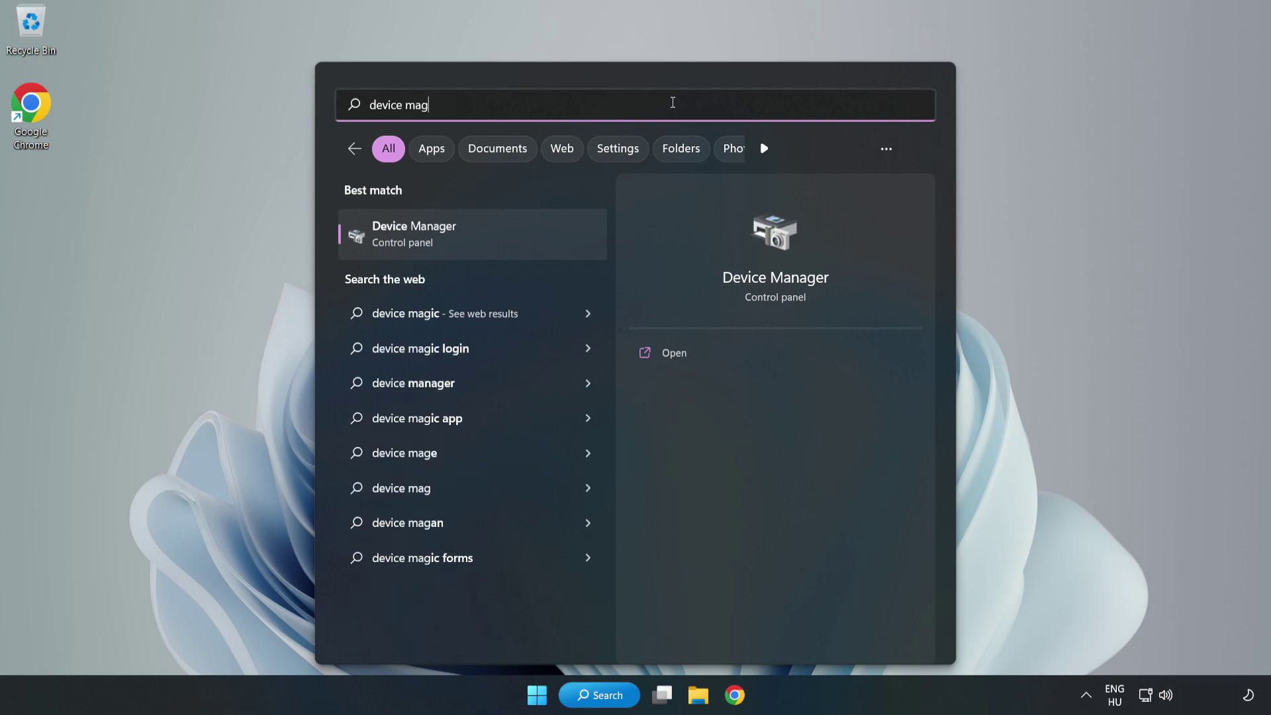
key("BackSpace")
type("nager")
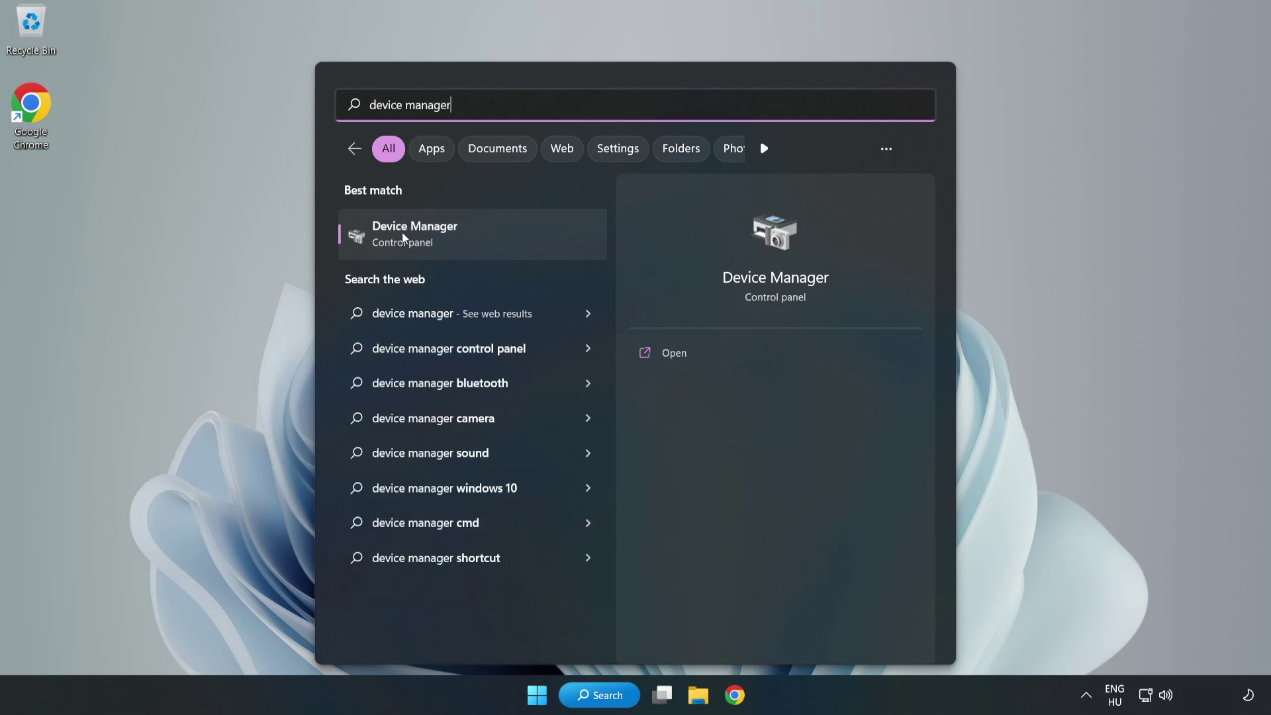
left_click(493, 239)
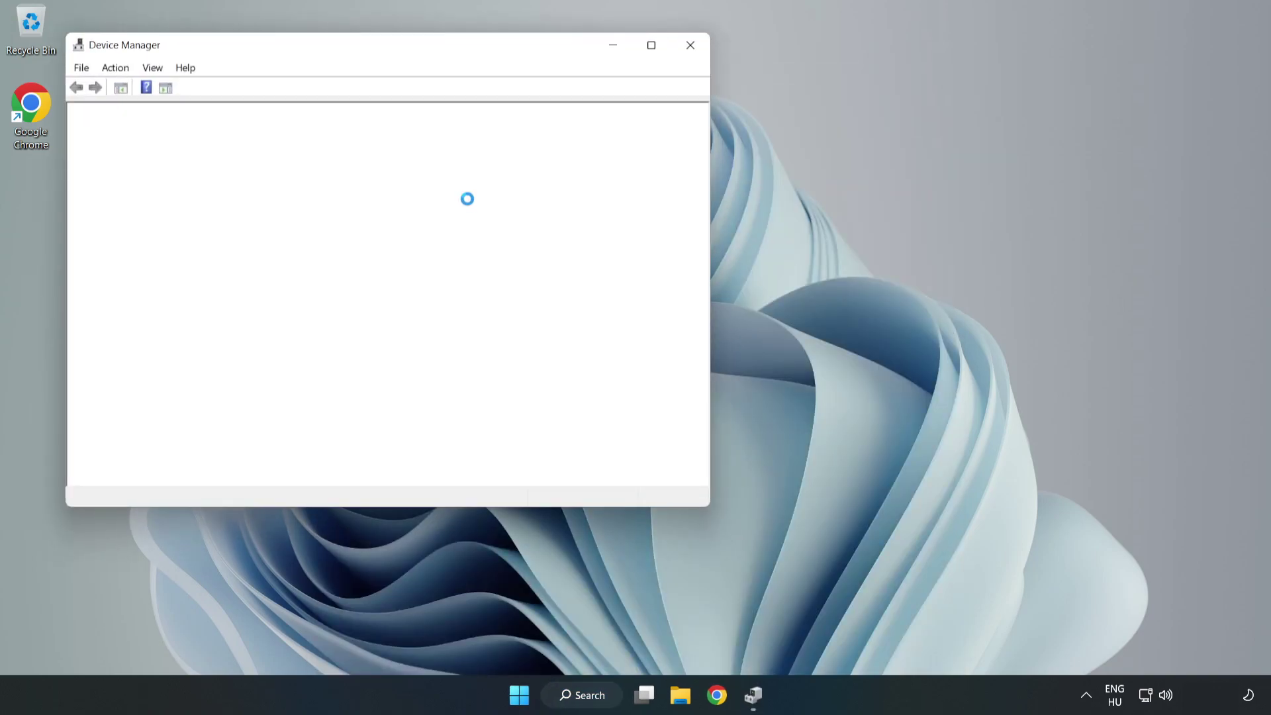
Step: Expand Sound, video and game controllers and start Update driver for High Definition Audio Device
left_click_drag(344, 45, 576, 99)
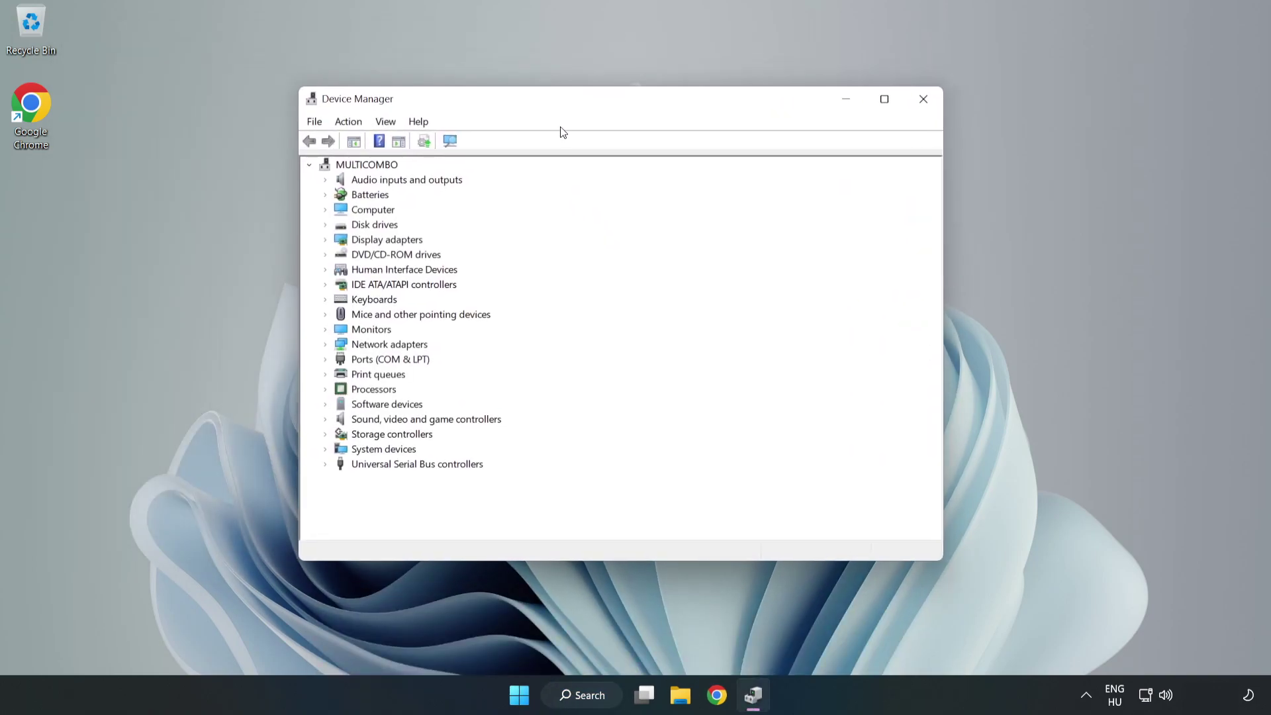
left_click(361, 423)
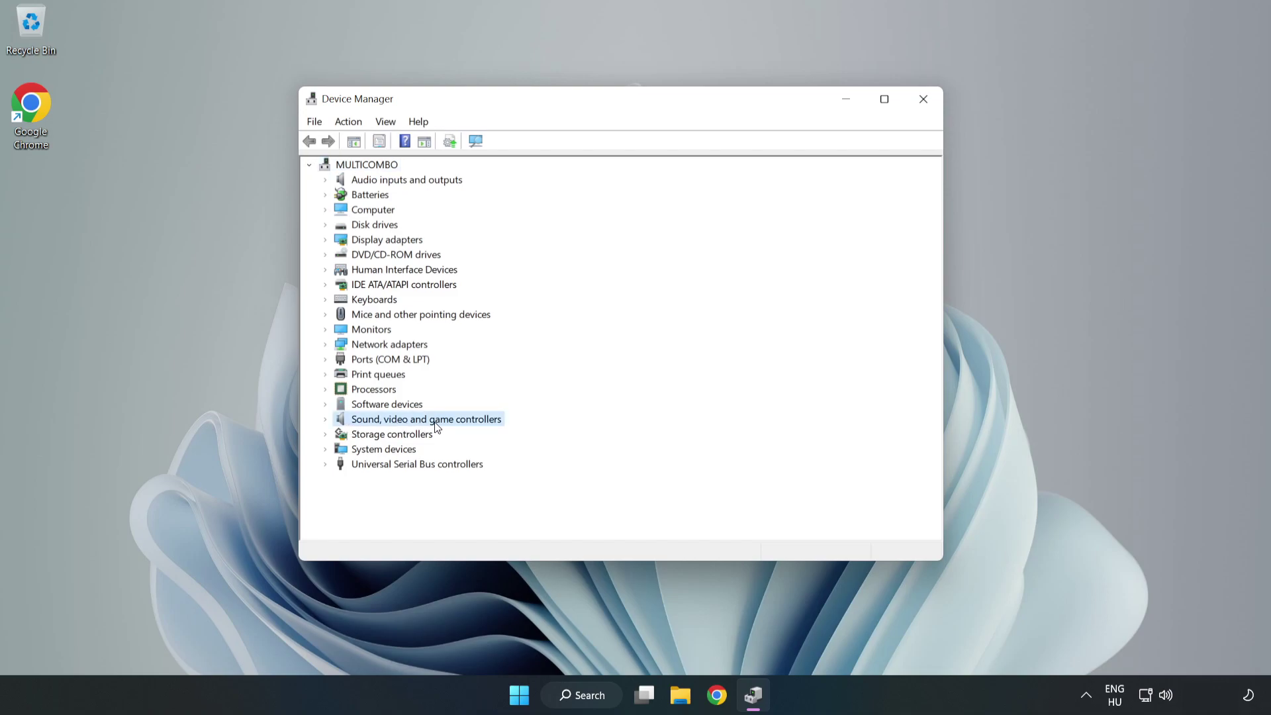
left_click(325, 420)
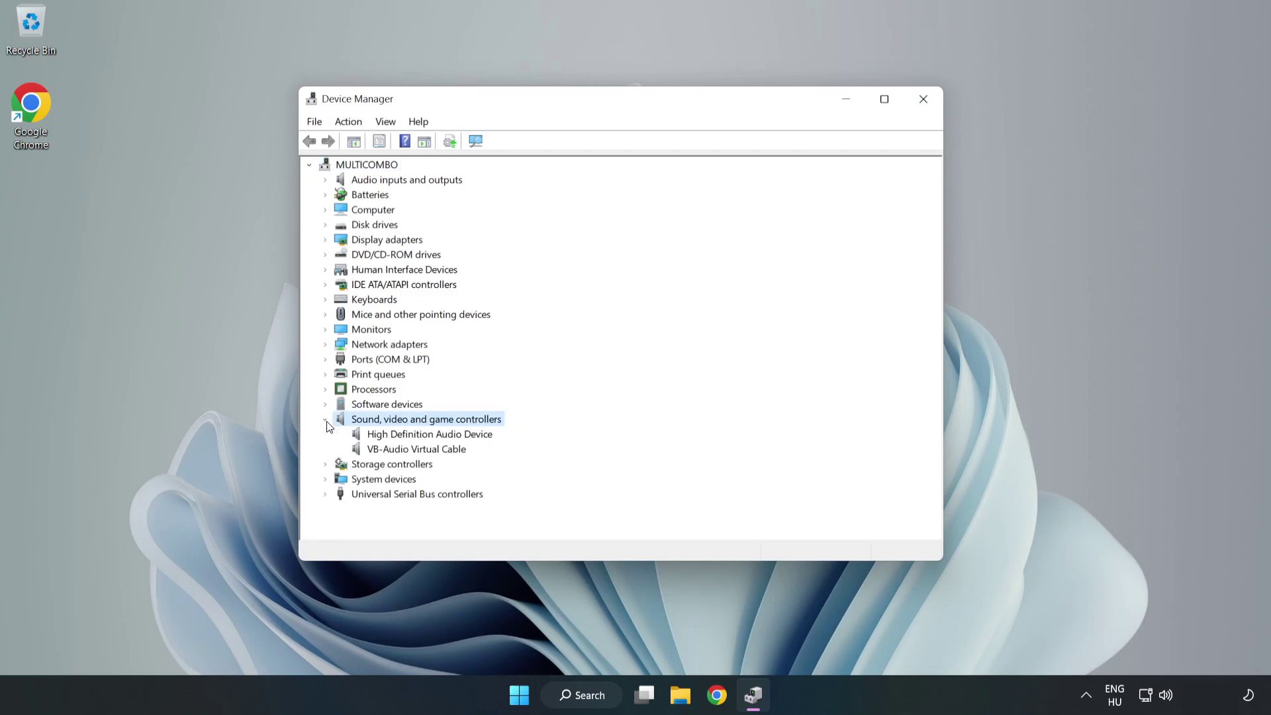
left_click(397, 436)
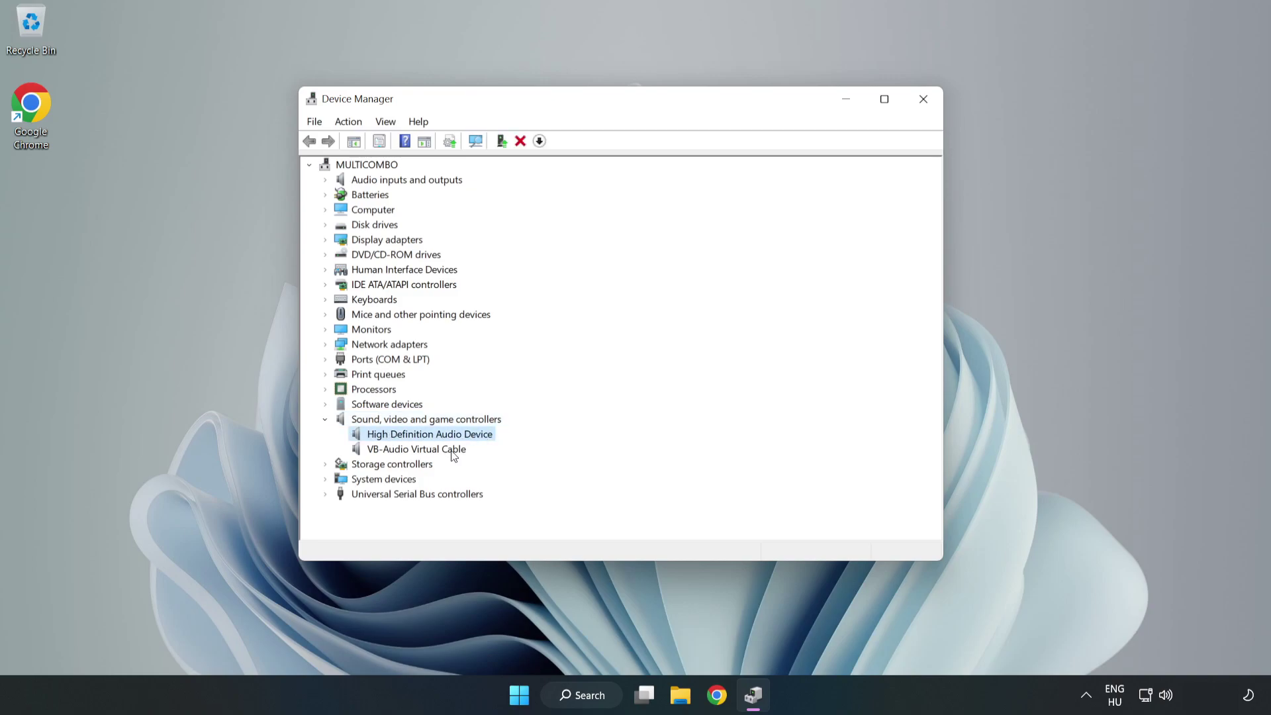
right_click(470, 438)
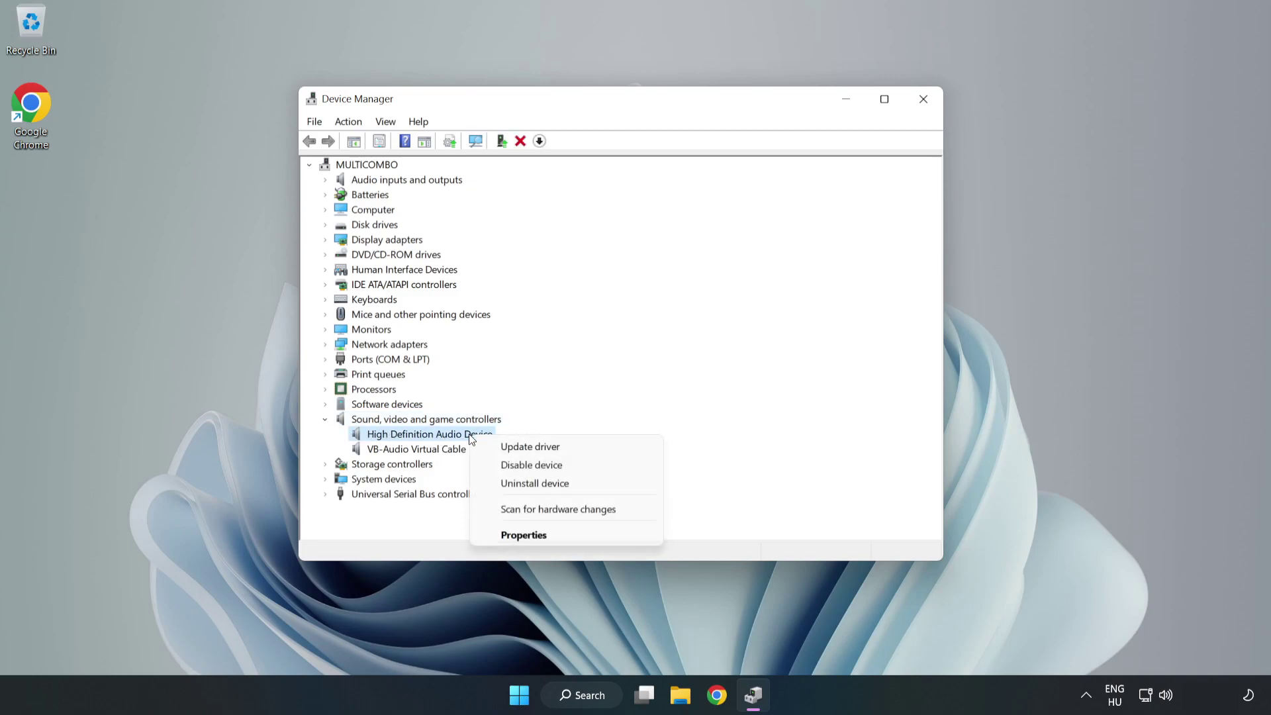
left_click(578, 449)
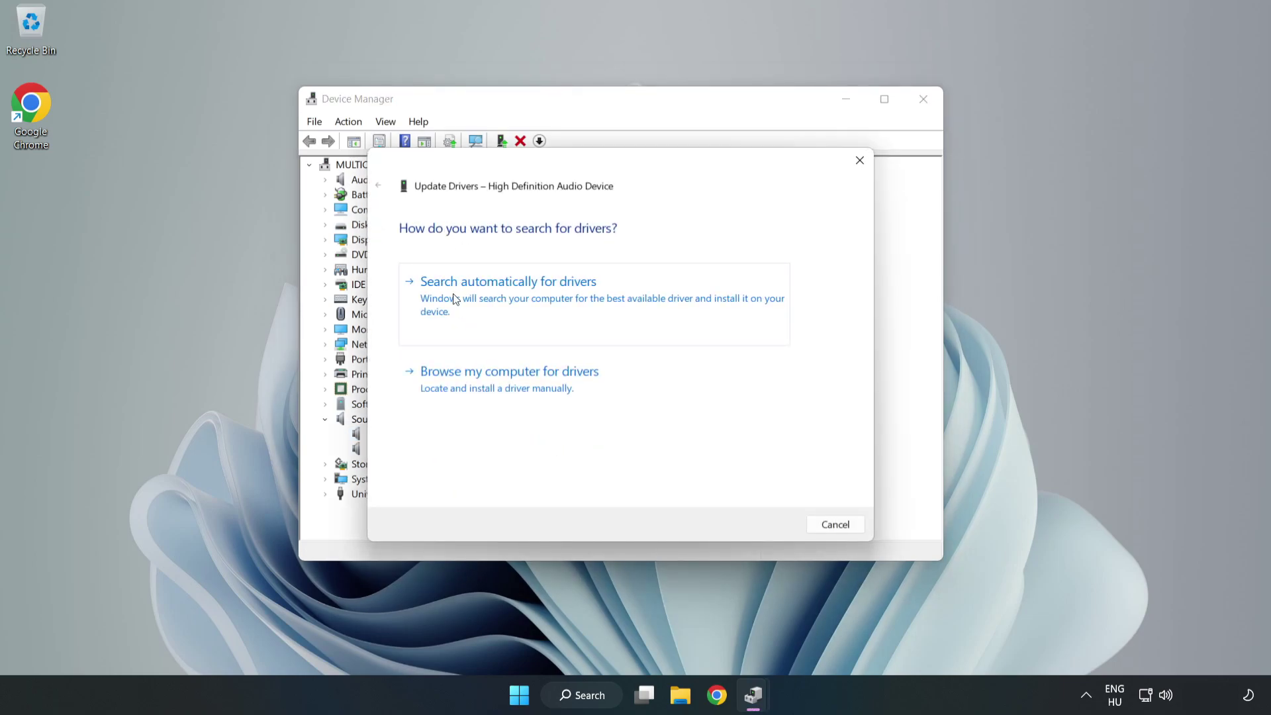
Step: Manually install the High Definition Audio Device driver from the computer's list, accepting the warning
left_click(555, 389)
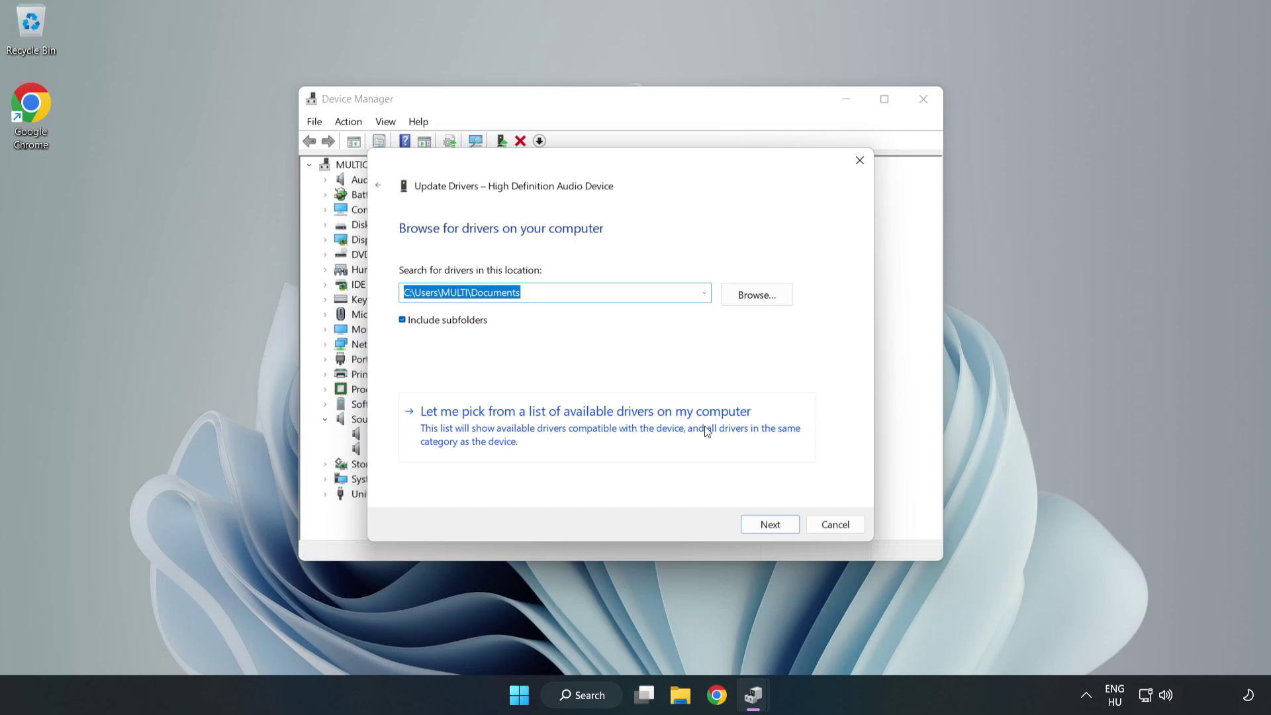
left_click(662, 436)
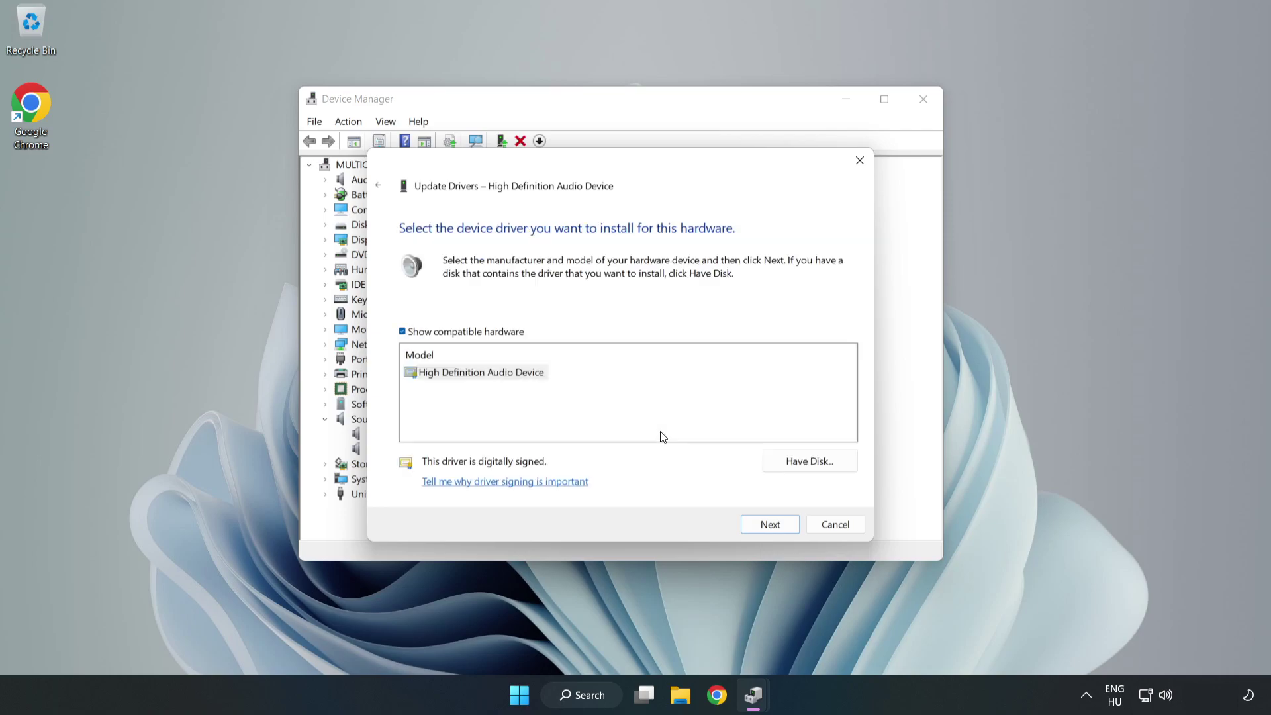
left_click(426, 375)
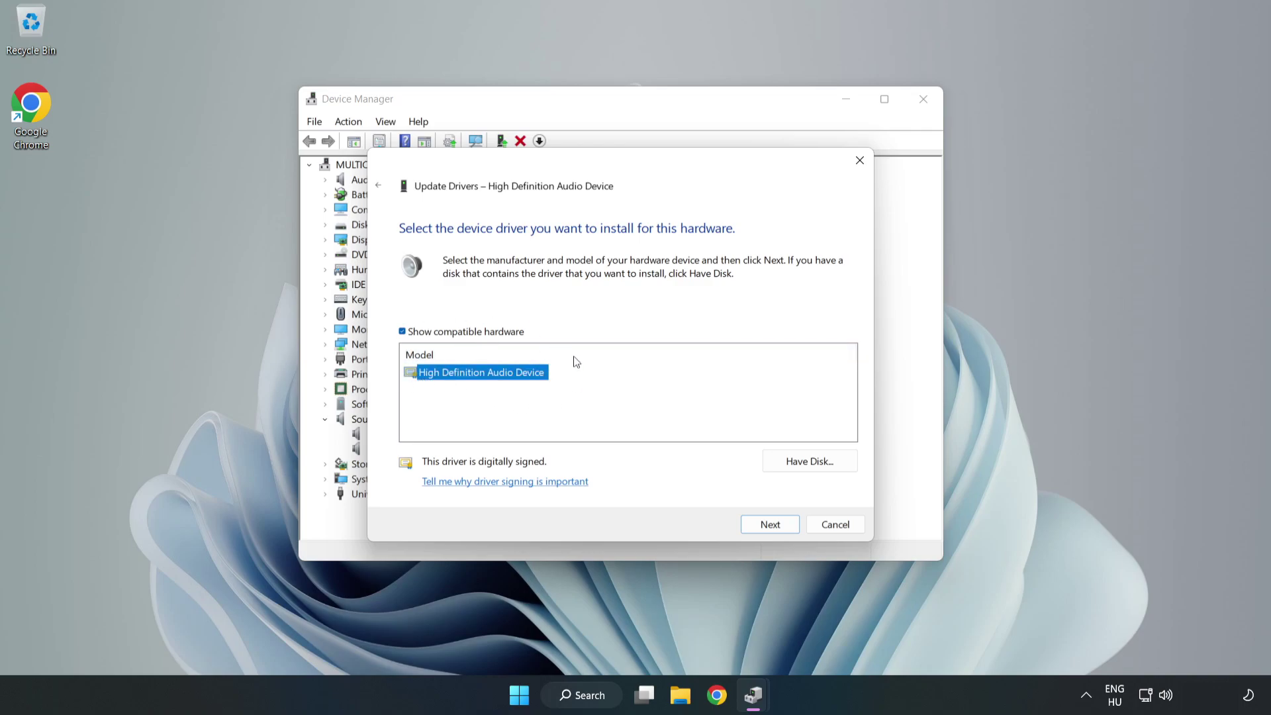
left_click(770, 526)
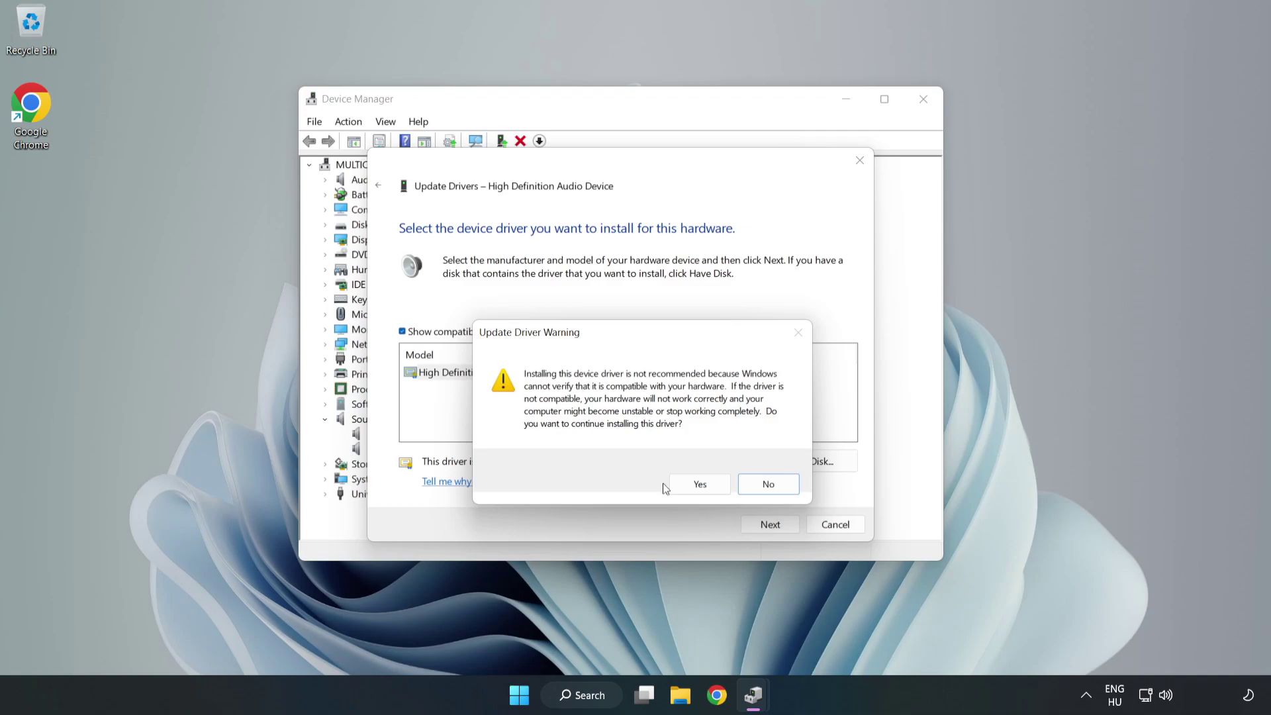
left_click(705, 487)
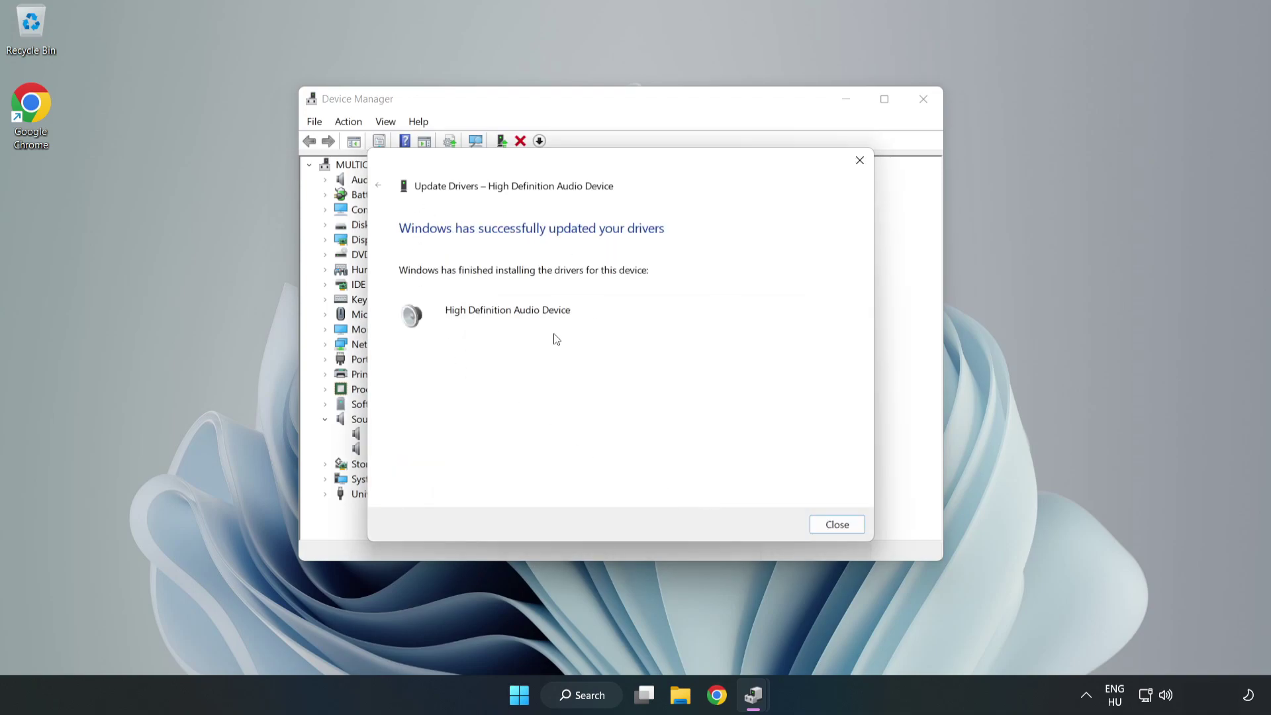
left_click(837, 525)
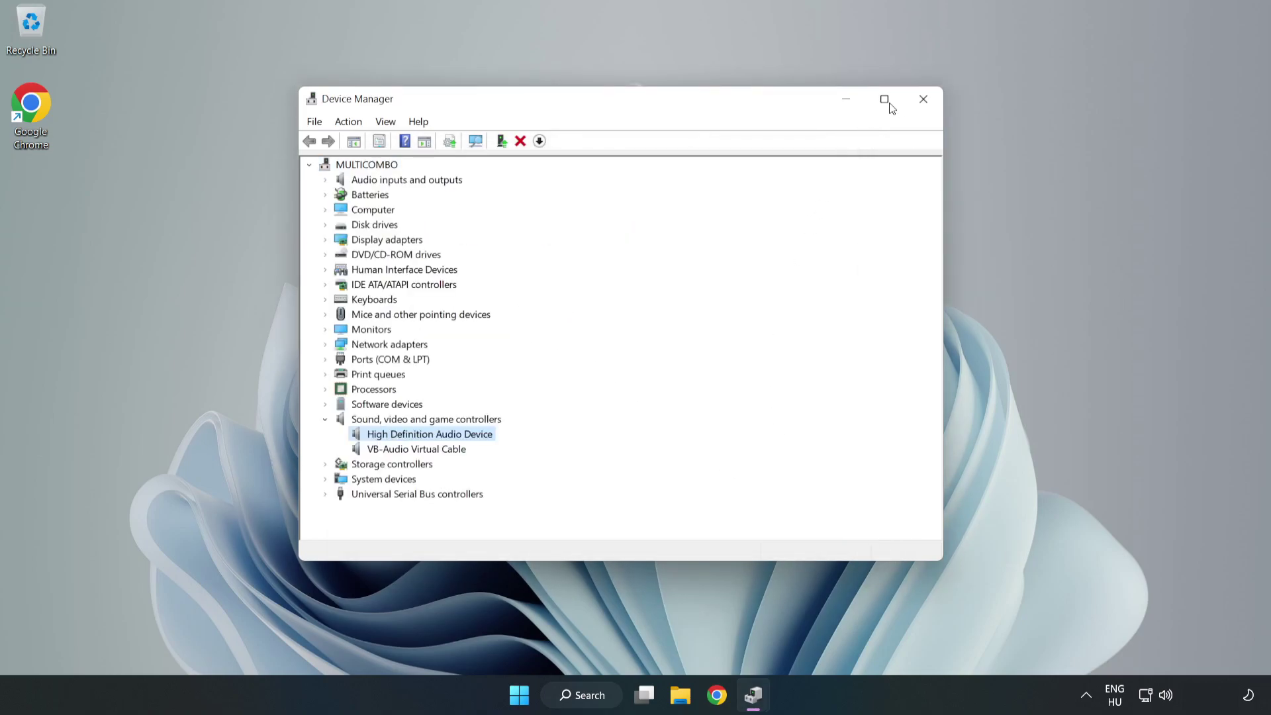
Step: Close Device Manager and run Troubleshoot sound problems from the taskbar volume icon
left_click(922, 102)
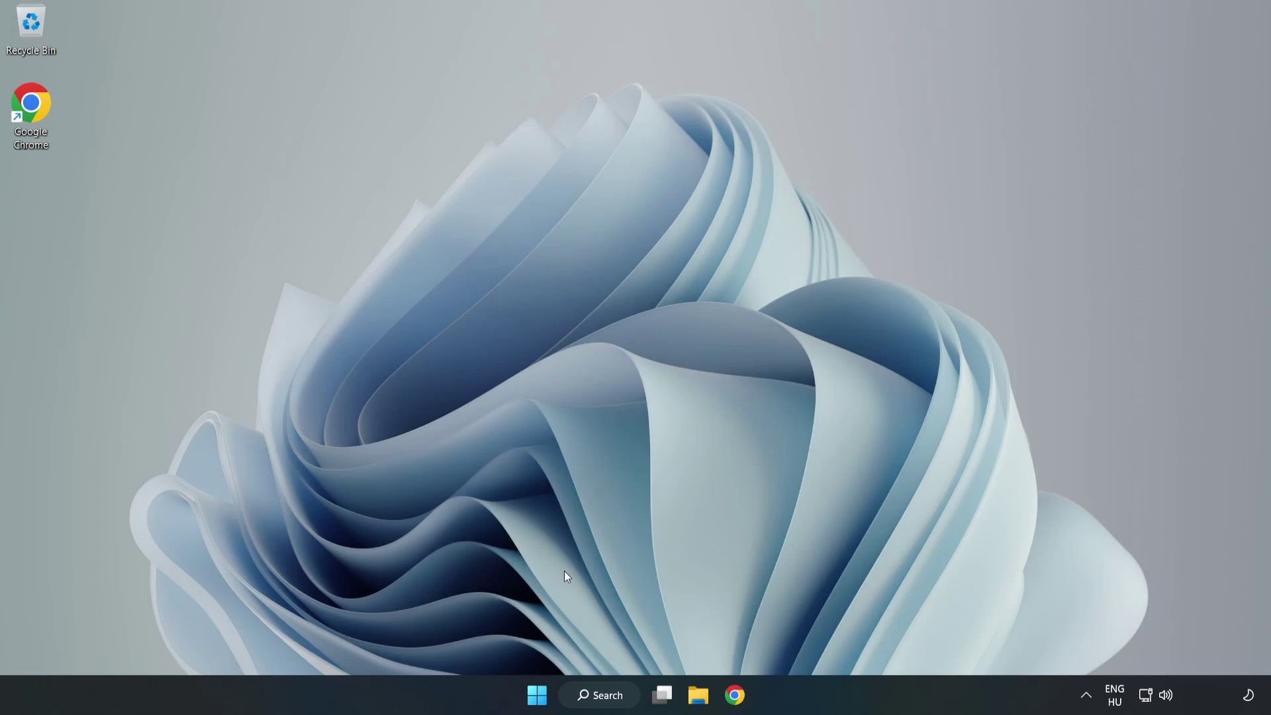
left_click(537, 695)
right_click(1170, 698)
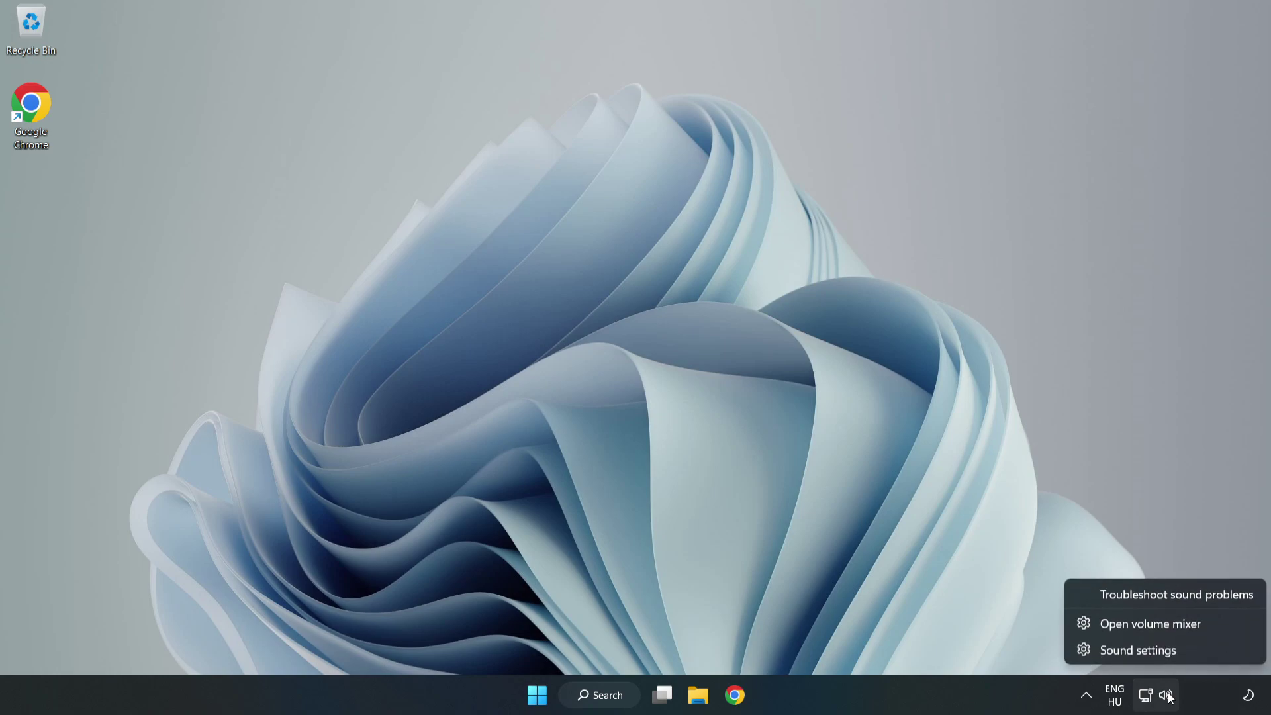
left_click(1149, 595)
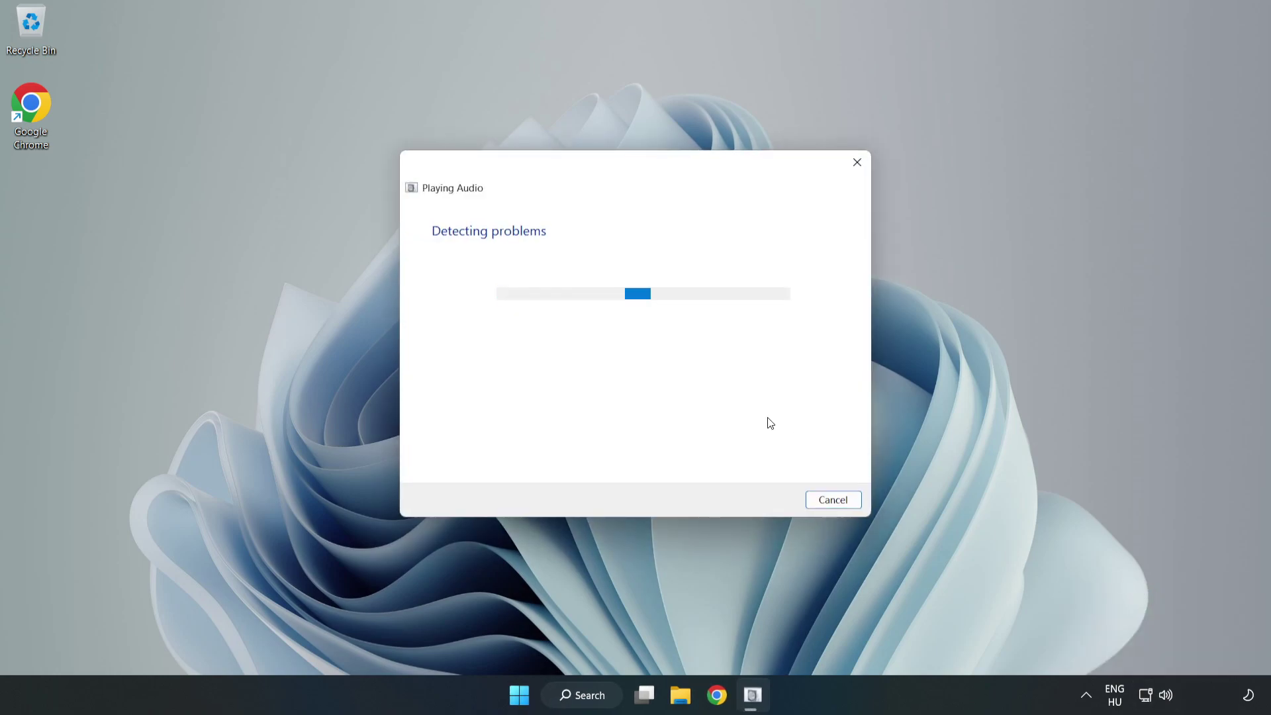